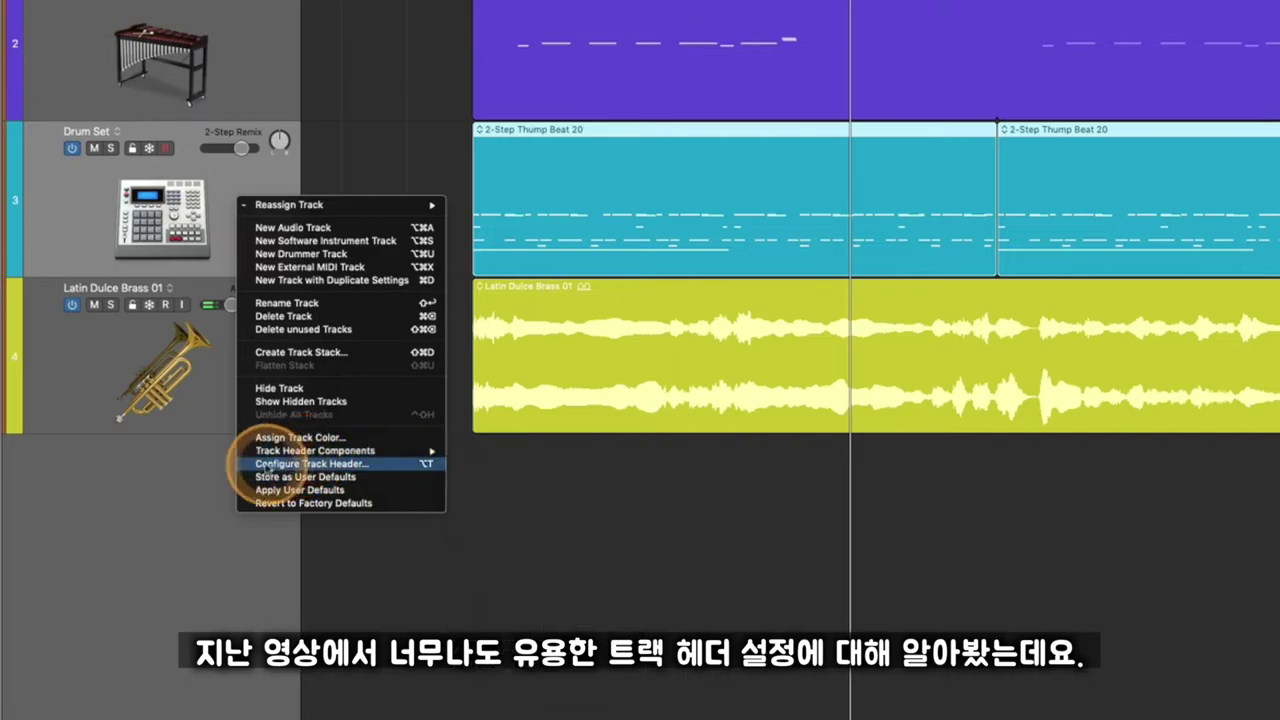
Step: Enable the Groove Track view option in the track header configuration
left_click(350, 465)
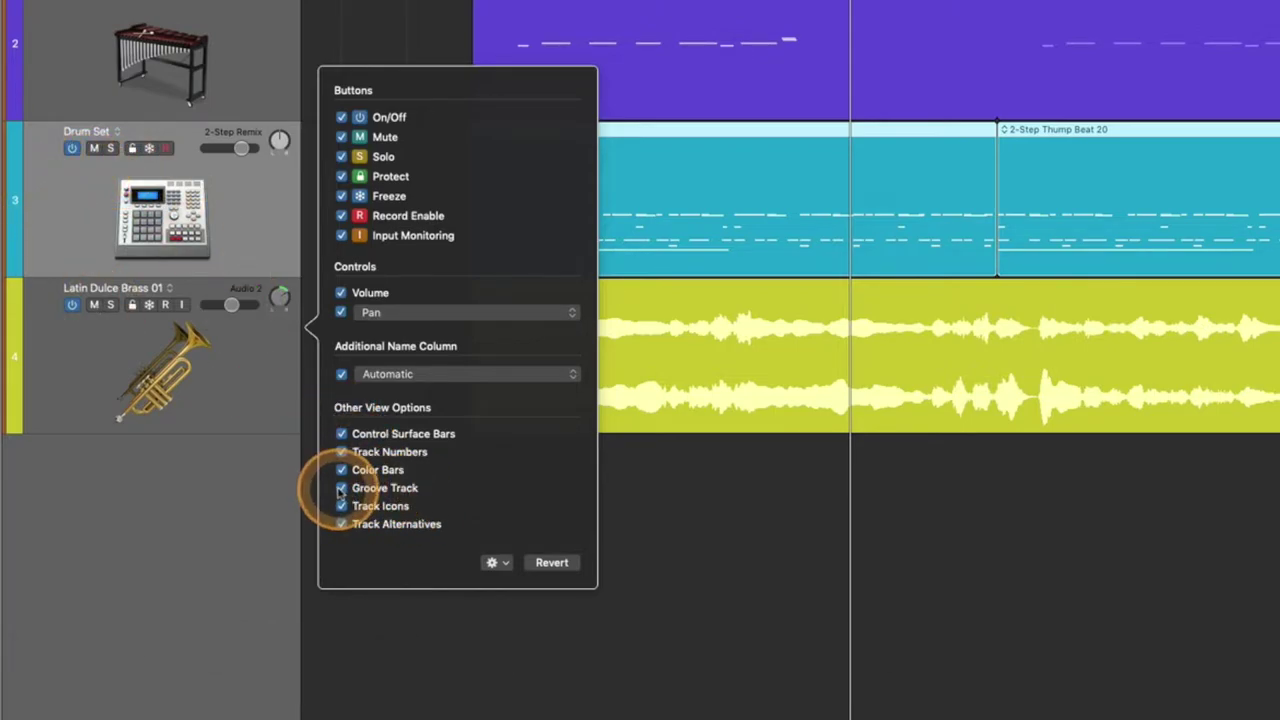
left_click(343, 488)
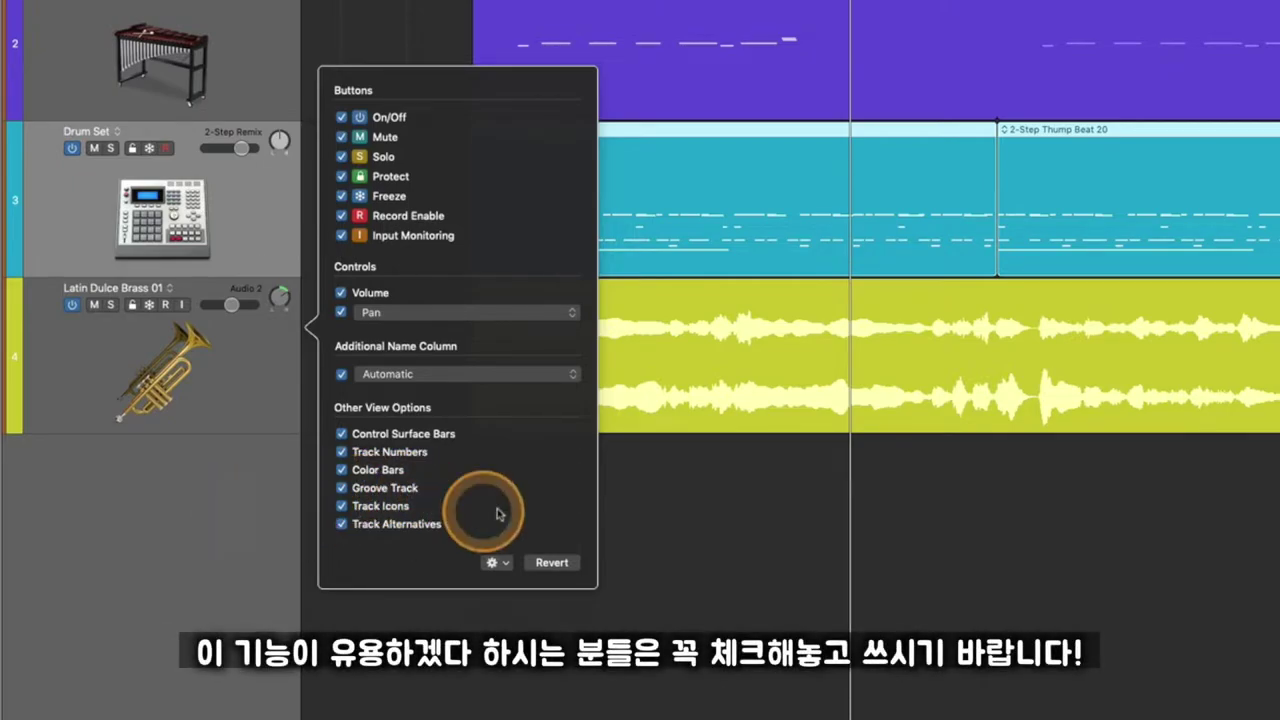
left_click(228, 493)
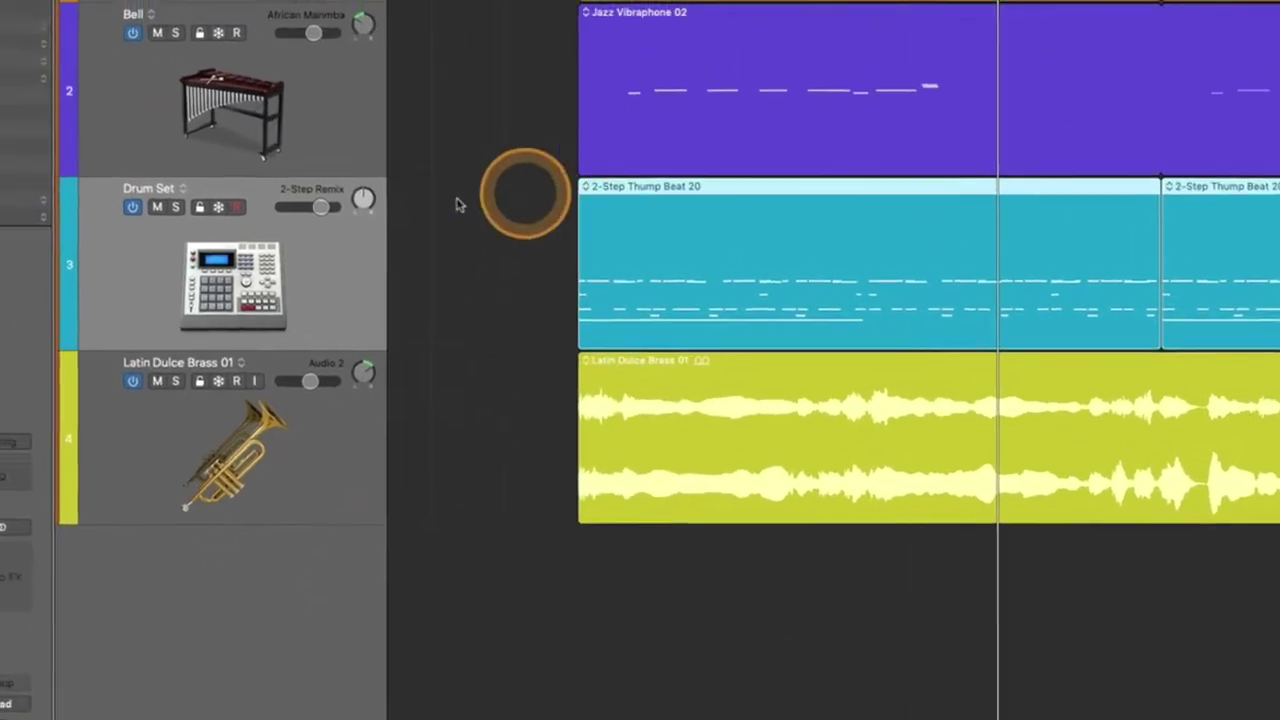
left_click(16, 215)
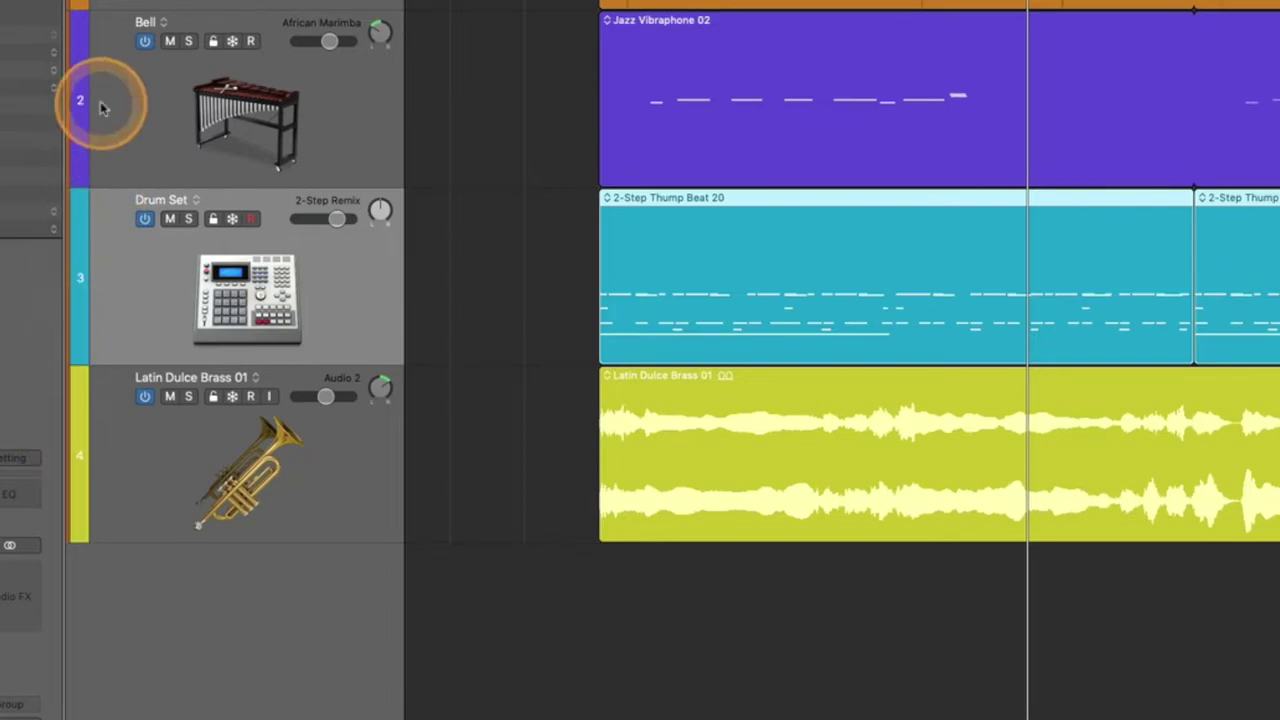
Step: Turn off the Groove Track view option in the track header configuration
right_click(338, 292)
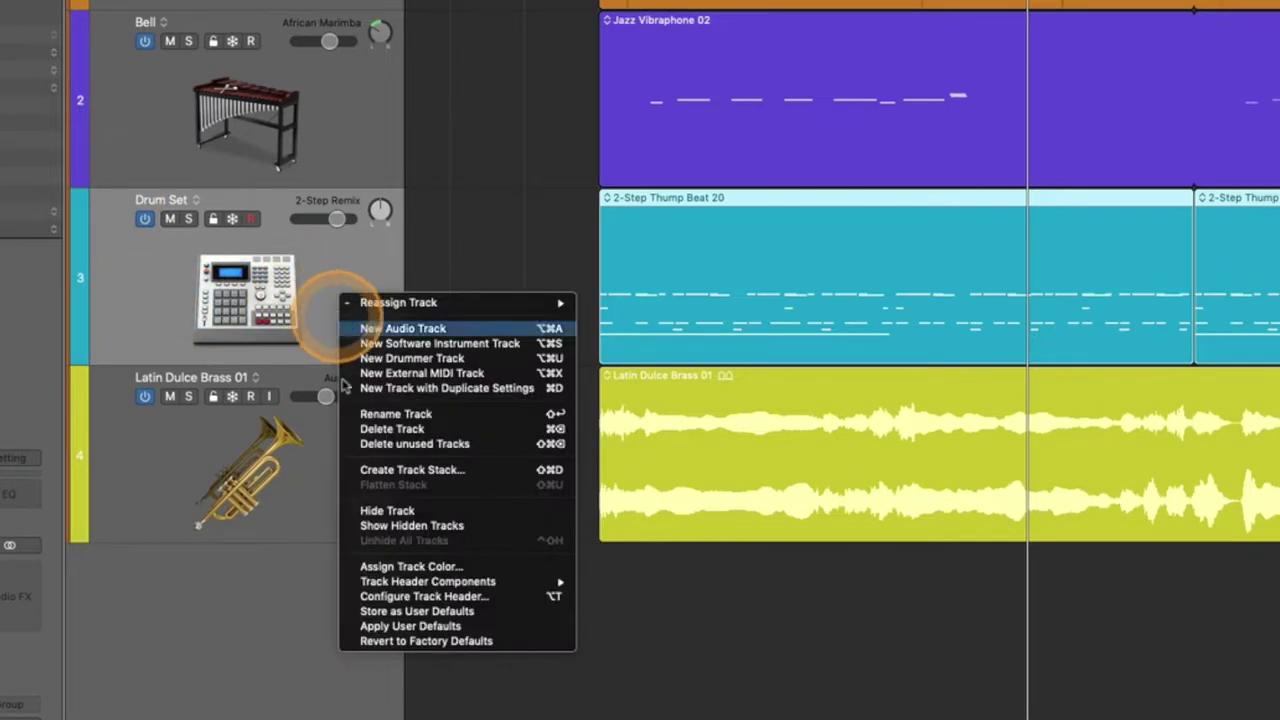
left_click(412, 596)
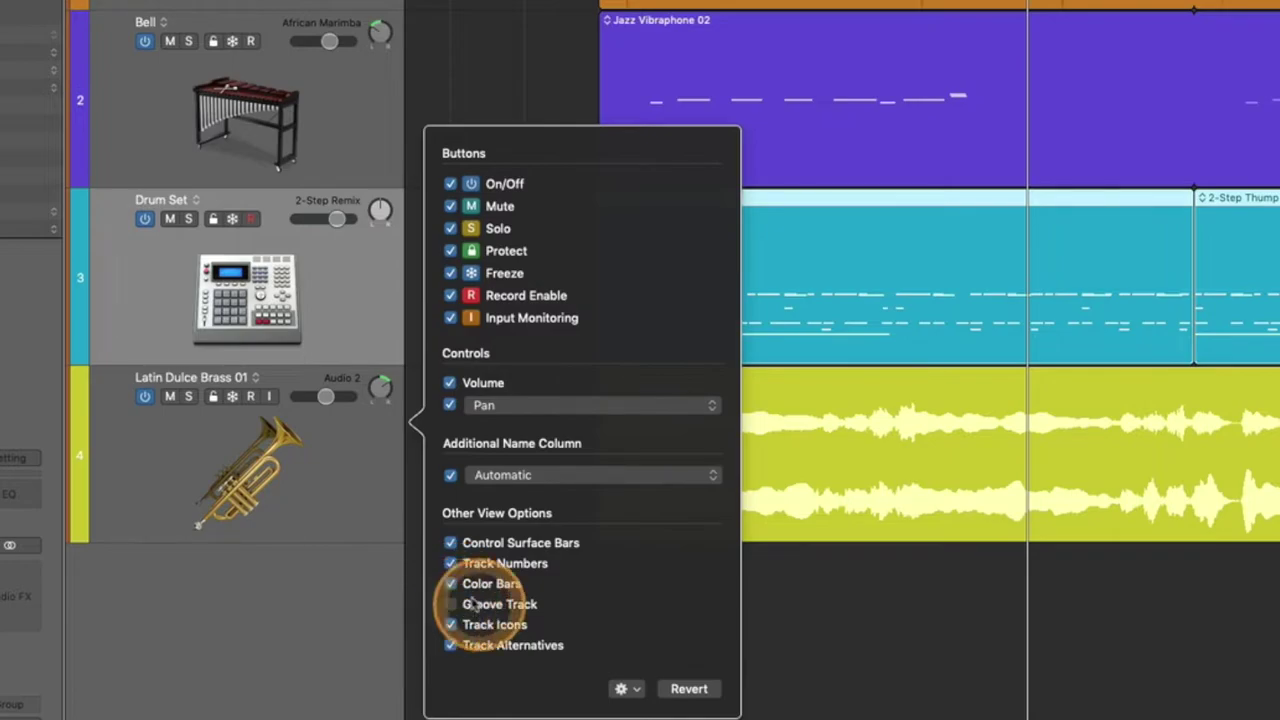
left_click(390, 563)
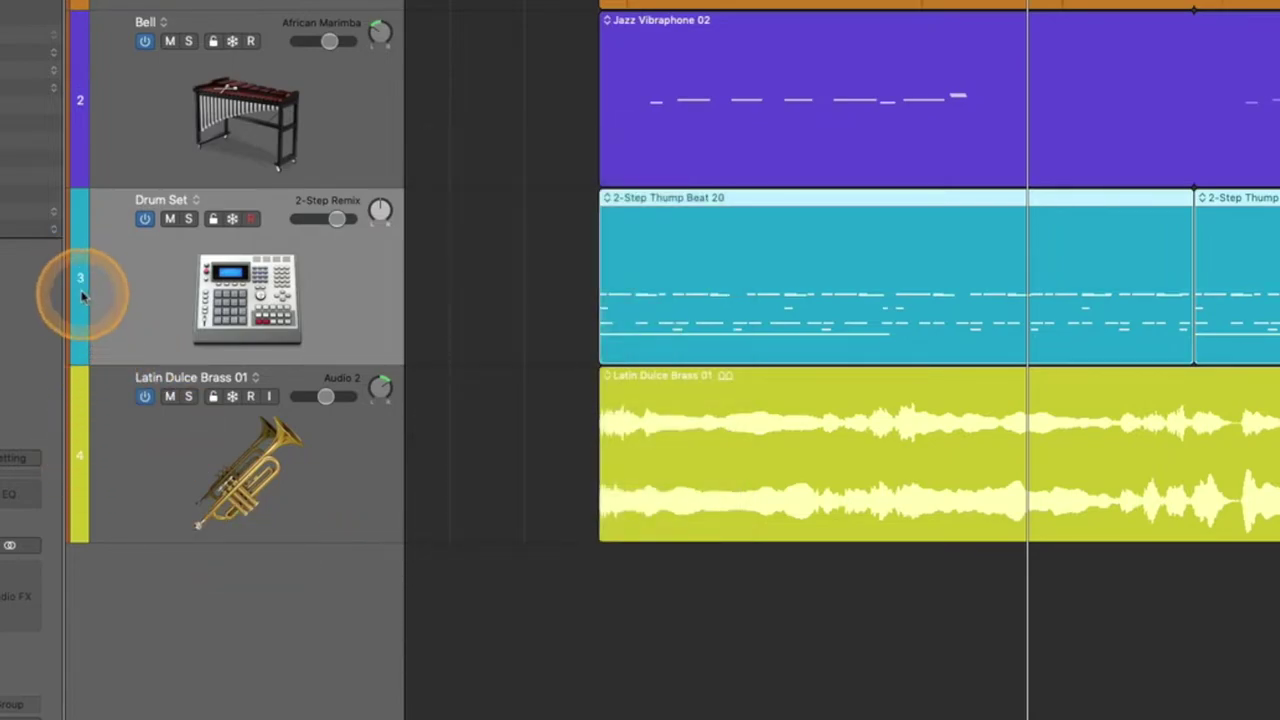
Step: Turn the Groove Track view option back on for the track headers
right_click(133, 287)
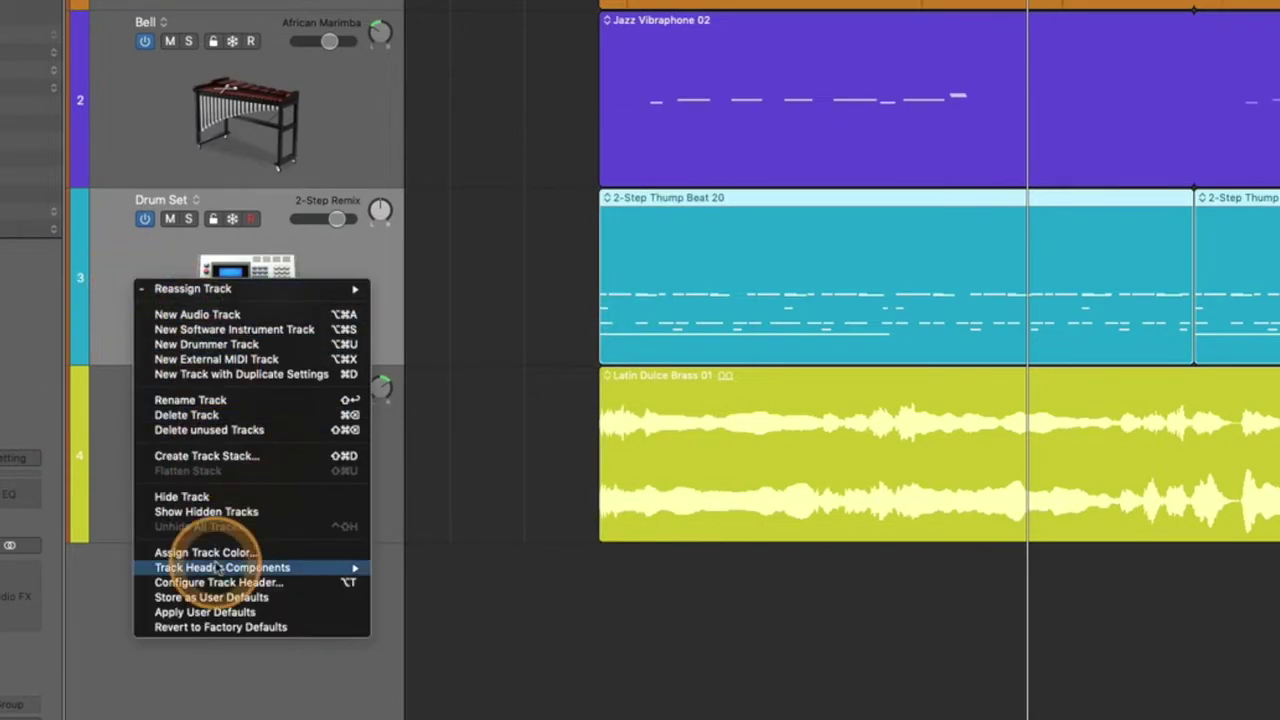
left_click(363, 584)
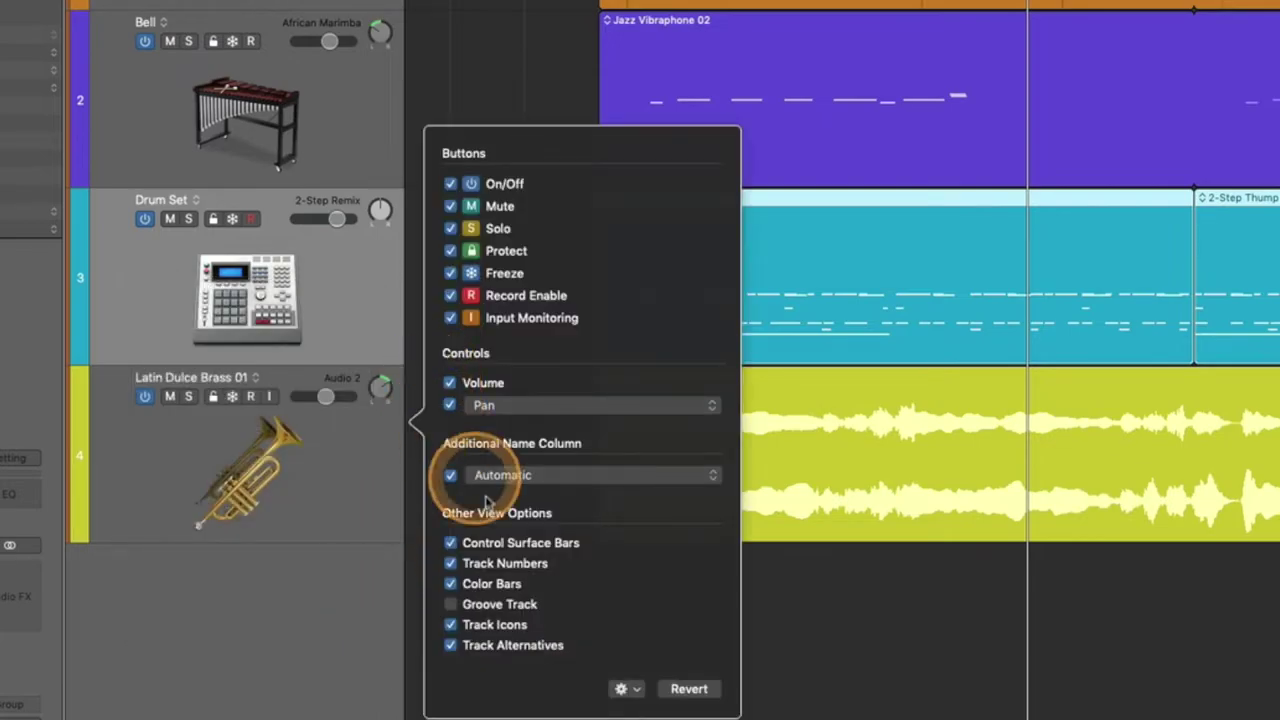
left_click(450, 604)
left_click(205, 436)
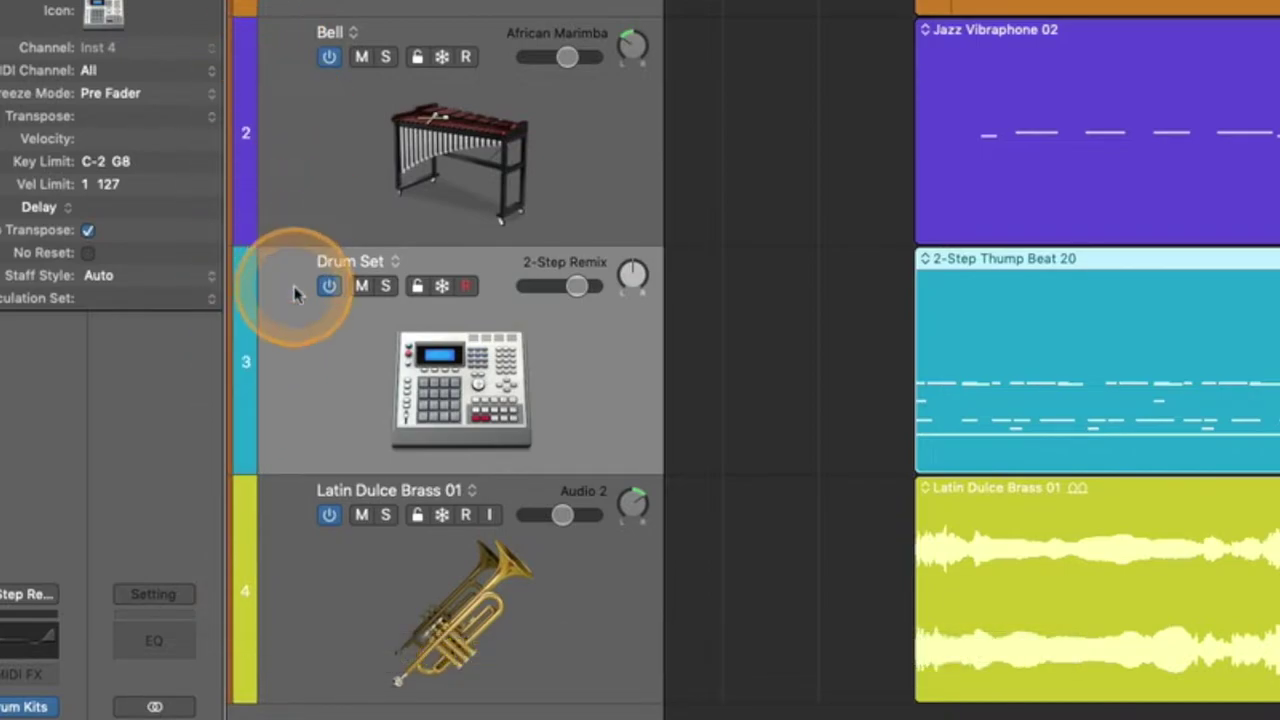
left_click(243, 368)
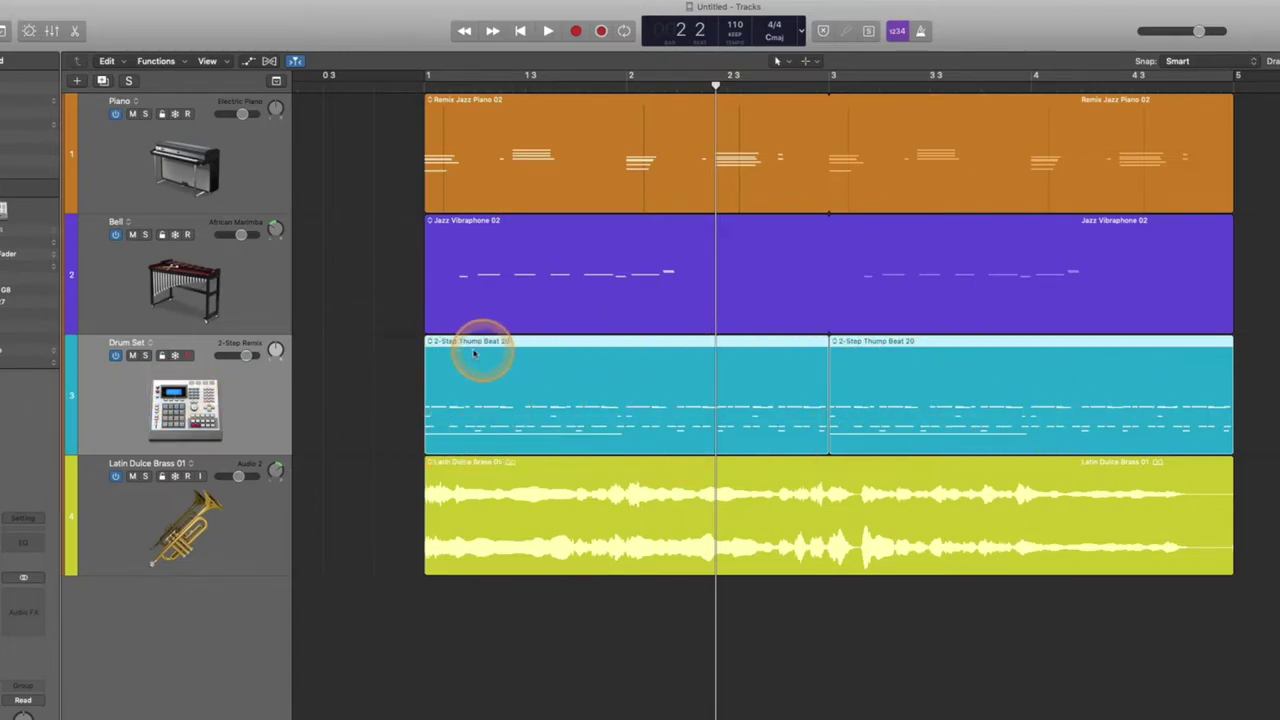
Step: Inspect the timing of the Drum Set's 2-Step Thump Beat 20 notes in the Piano Roll, and close the editor
double_click(677, 413)
left_click_drag(752, 612, 757, 251)
scroll(755, 543, "left", 5)
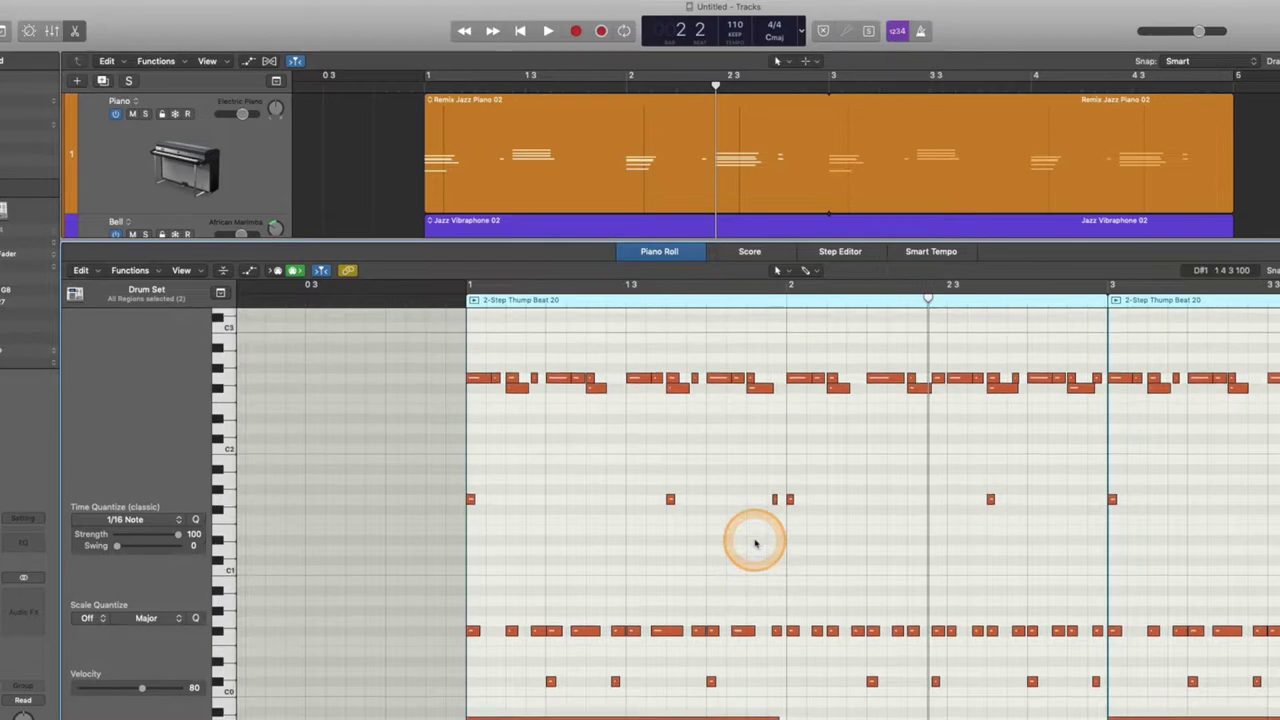
scroll(755, 543, "right", 3)
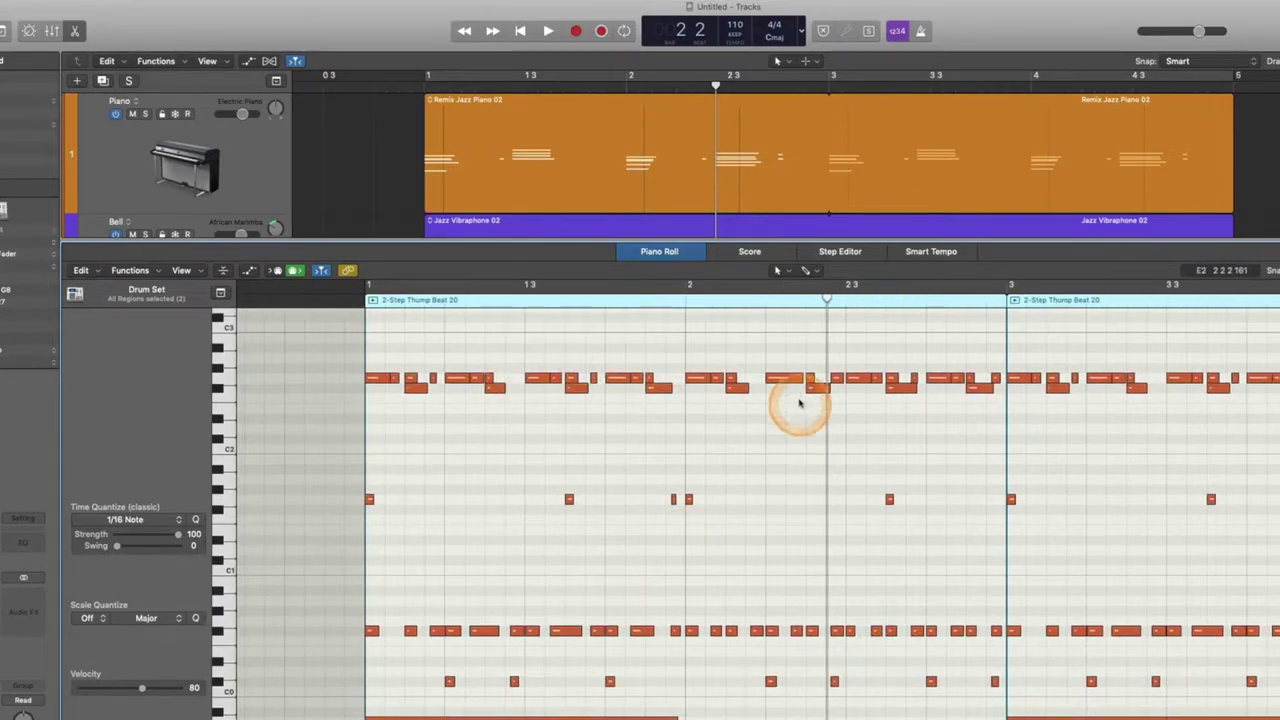
key("e")
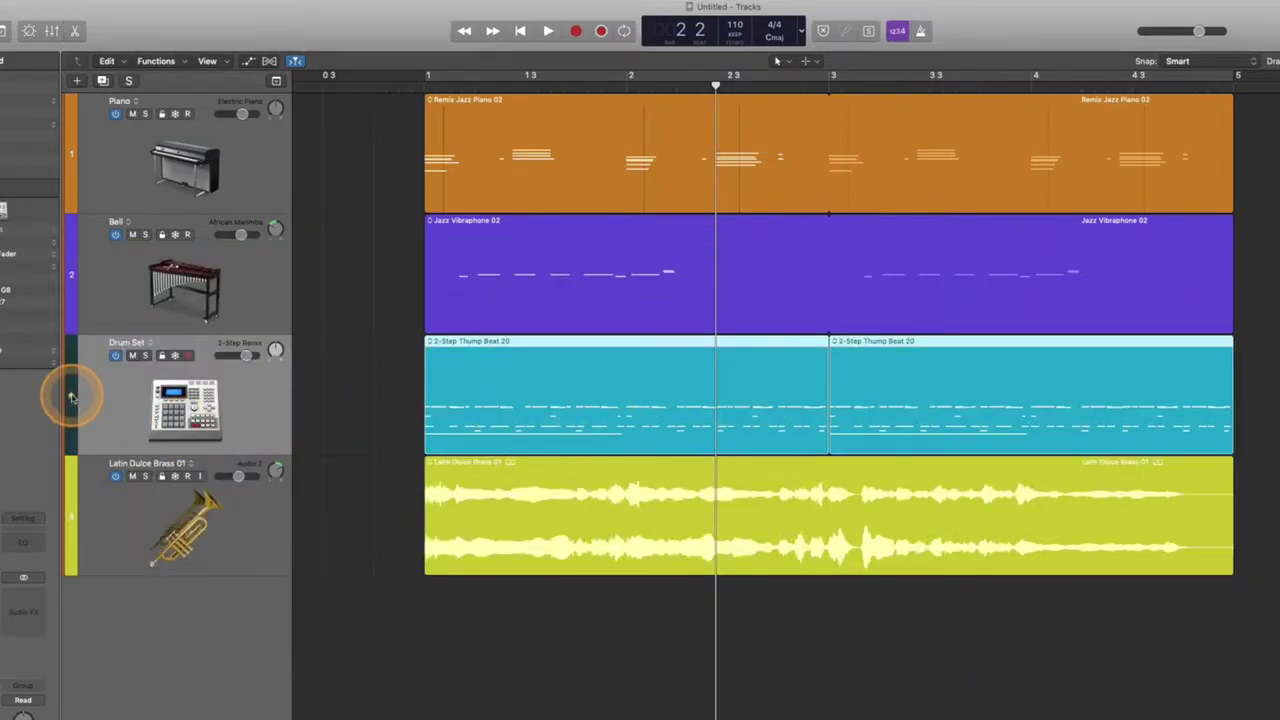
Step: Make the Drum Set the groove track and solo the Drum Set and Bell tracks
left_click(71, 396)
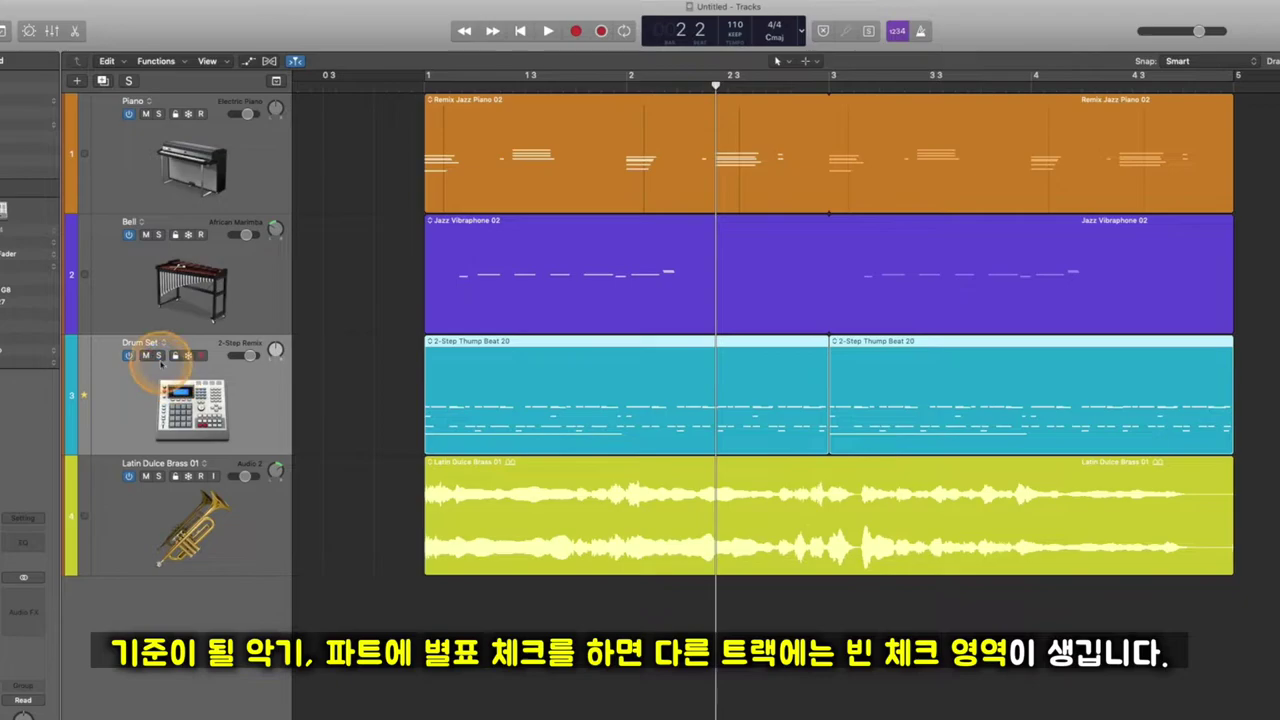
left_click(158, 355)
left_click(158, 234)
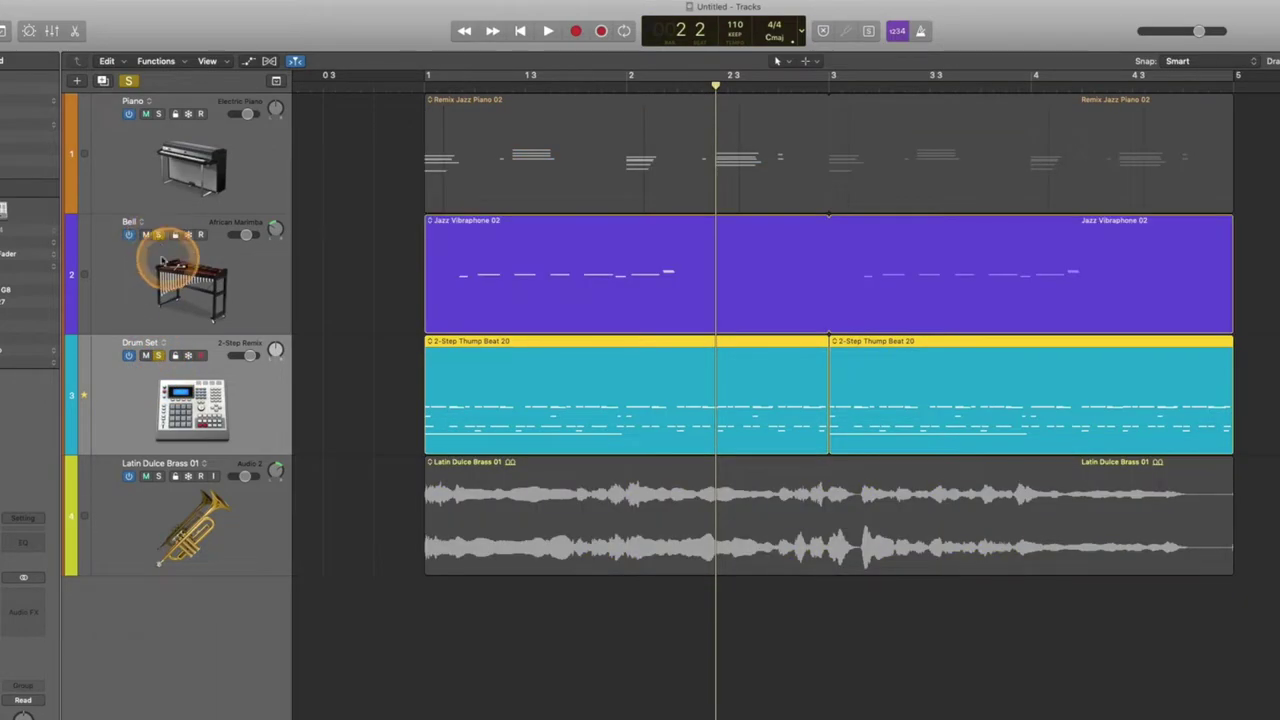
Step: Play the soloed Bell and Drum Set tracks from bar 1 and listen to their unmatched timing
left_click(426, 80)
left_click(534, 245)
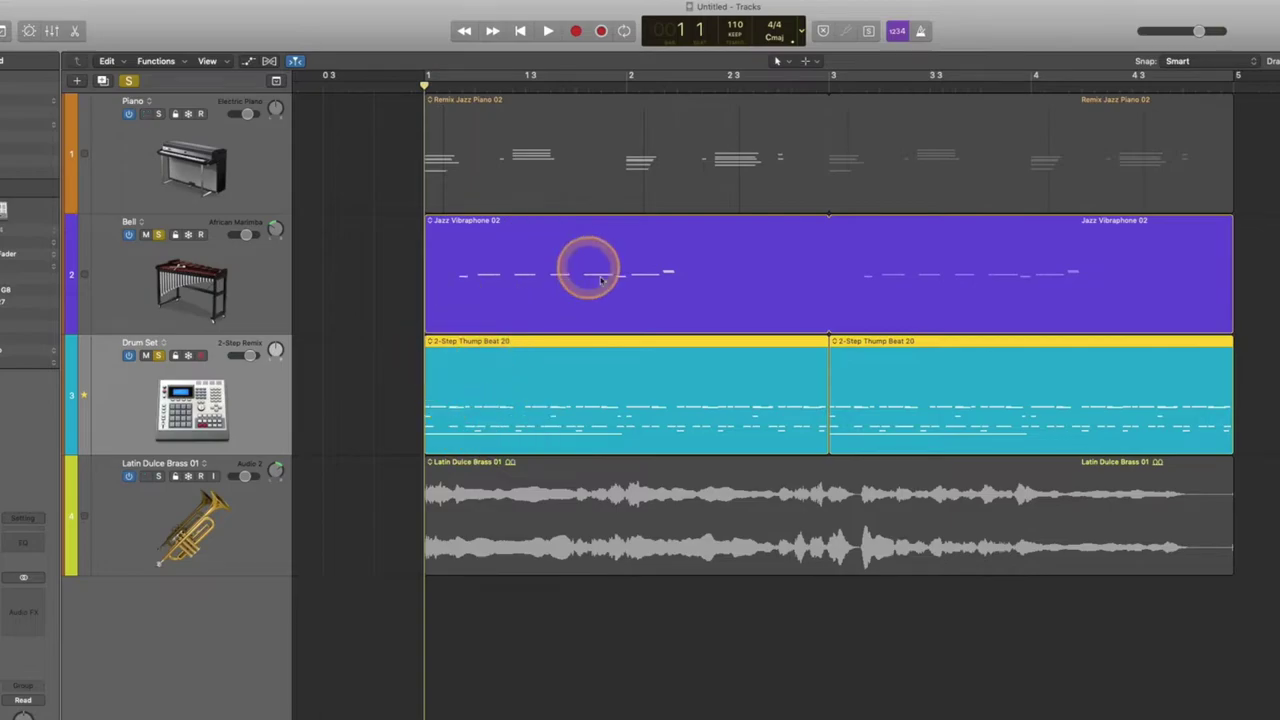
key("space")
scroll(563, 283, "left", 3)
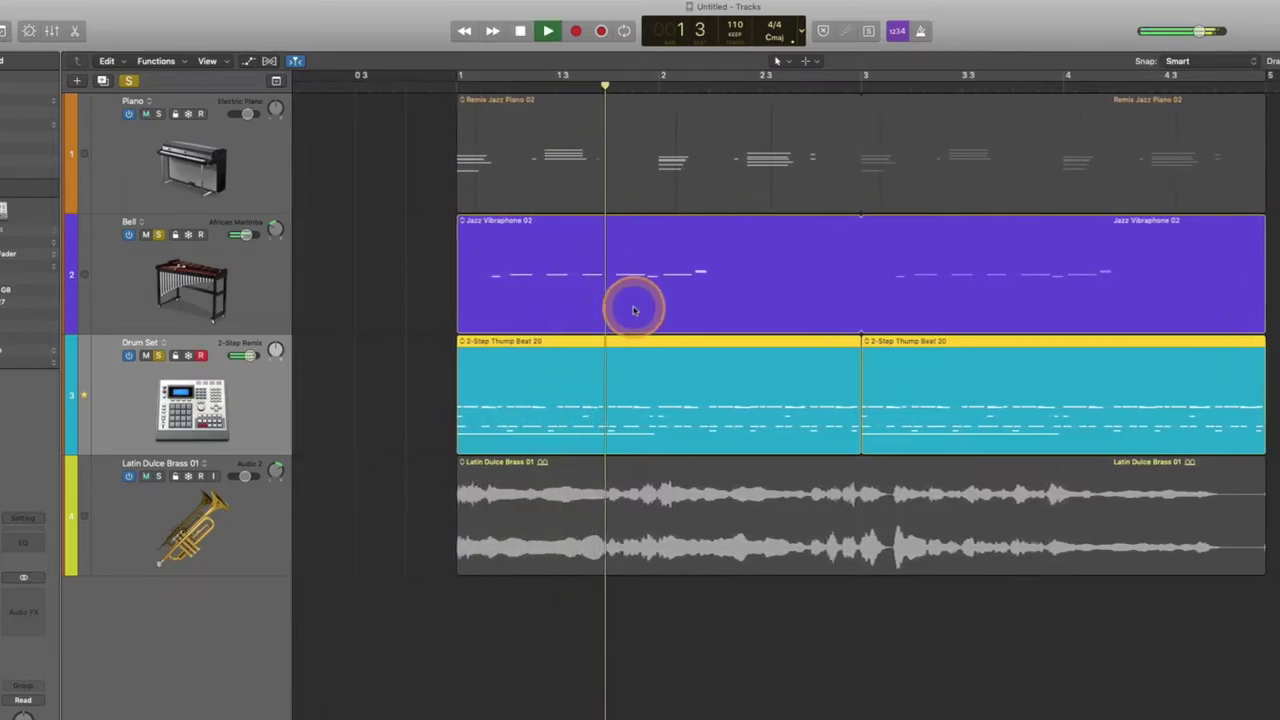
scroll(633, 310, "left", 3)
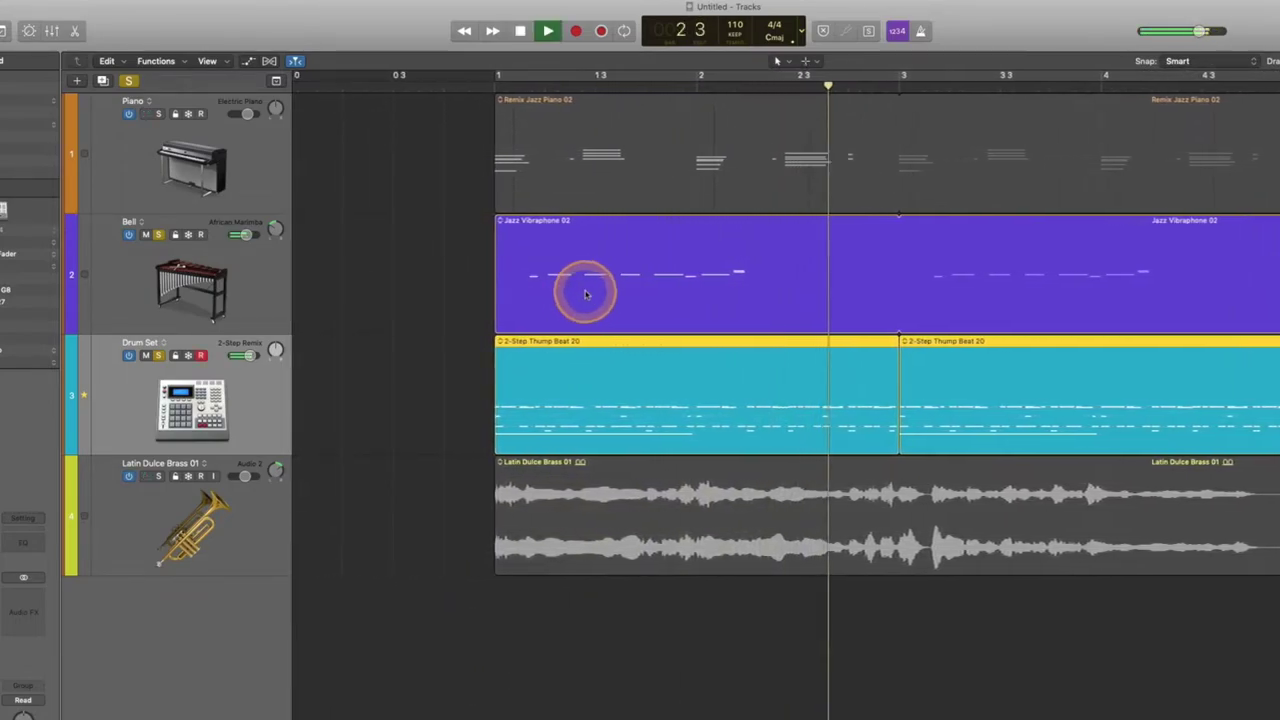
scroll(590, 294, "right", 5)
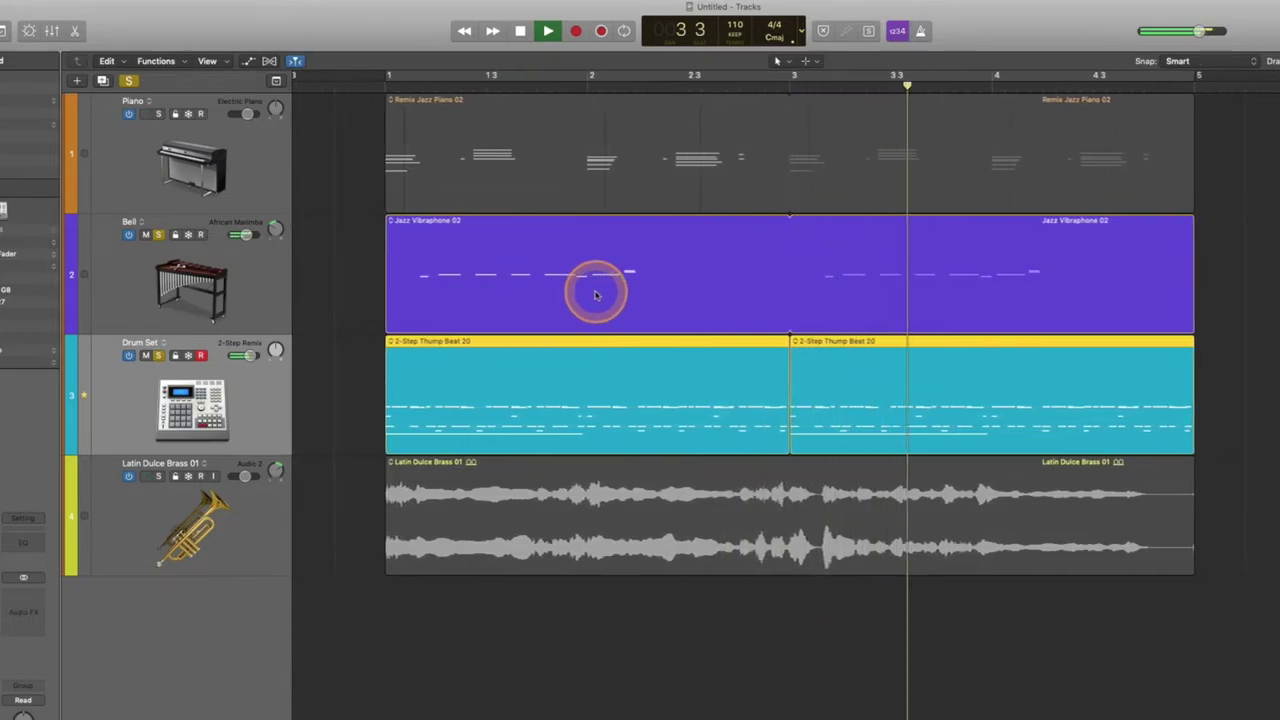
key("space")
scroll(634, 294, "left", 1)
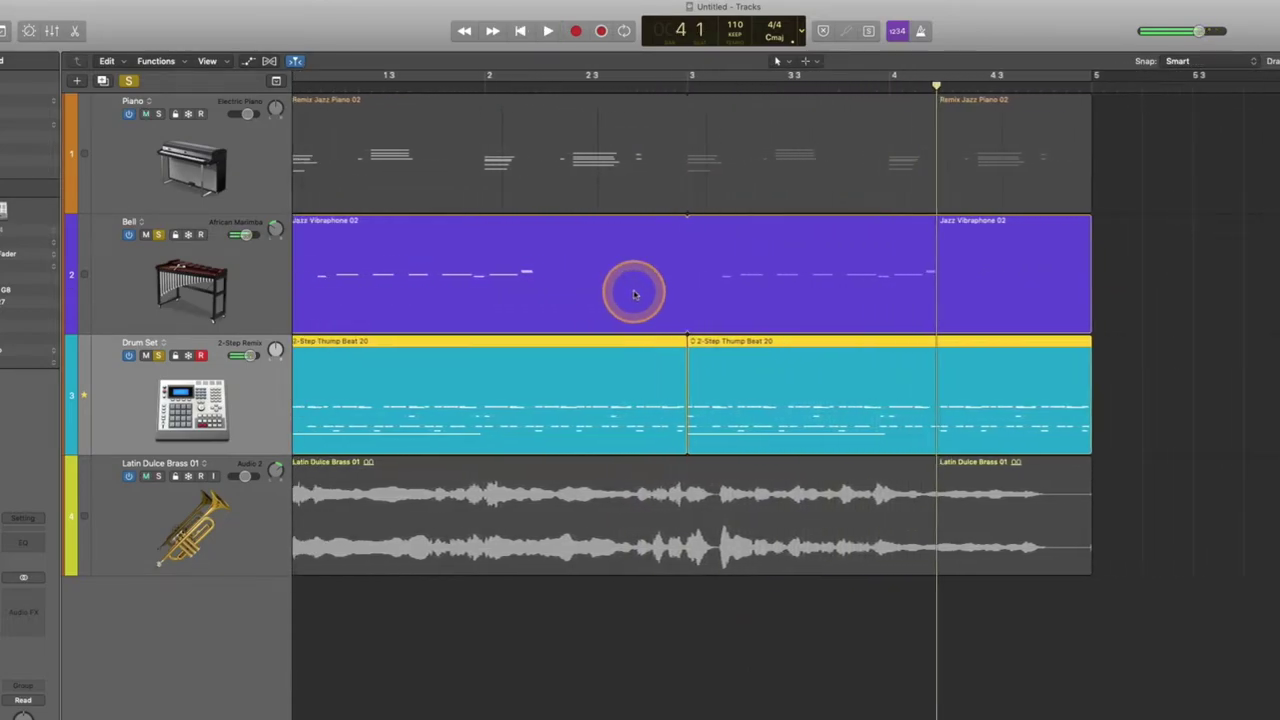
scroll(633, 294, "left", 5)
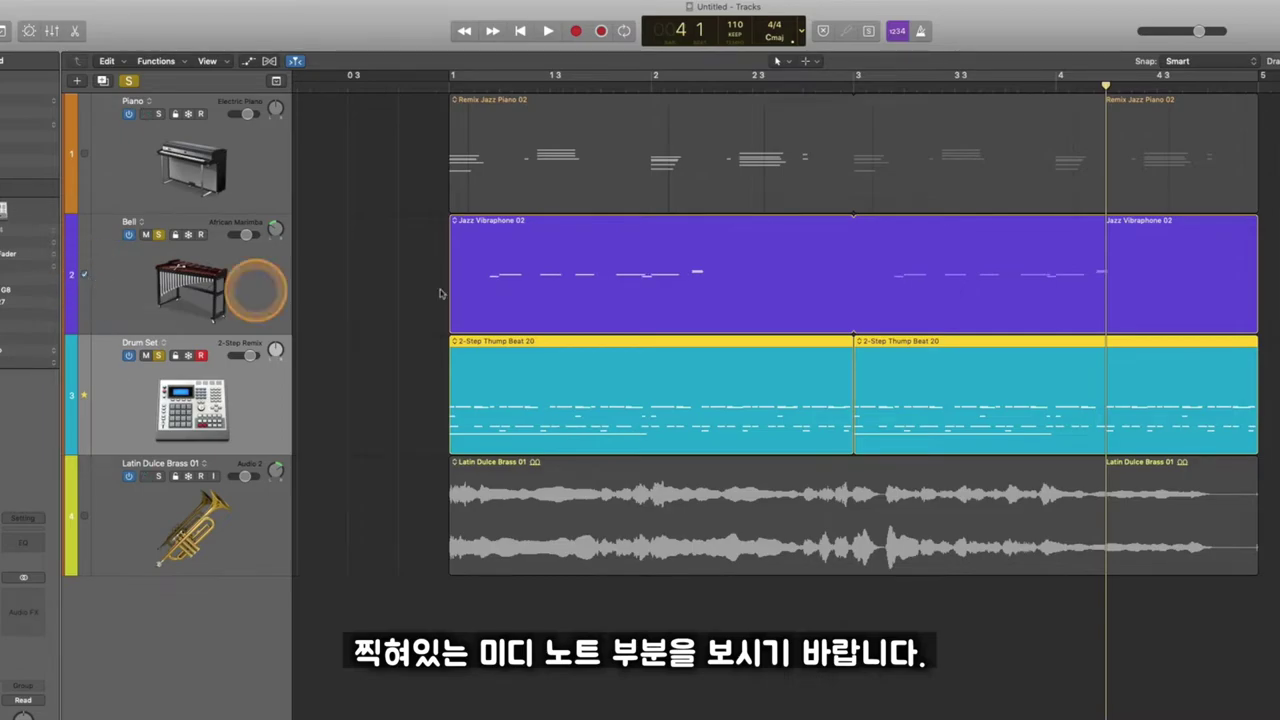
Step: Play the arrangement from bar 1 with the Bell track matched to the Drum Set groove
left_click(447, 66)
key("space")
scroll(445, 84, "left", 2)
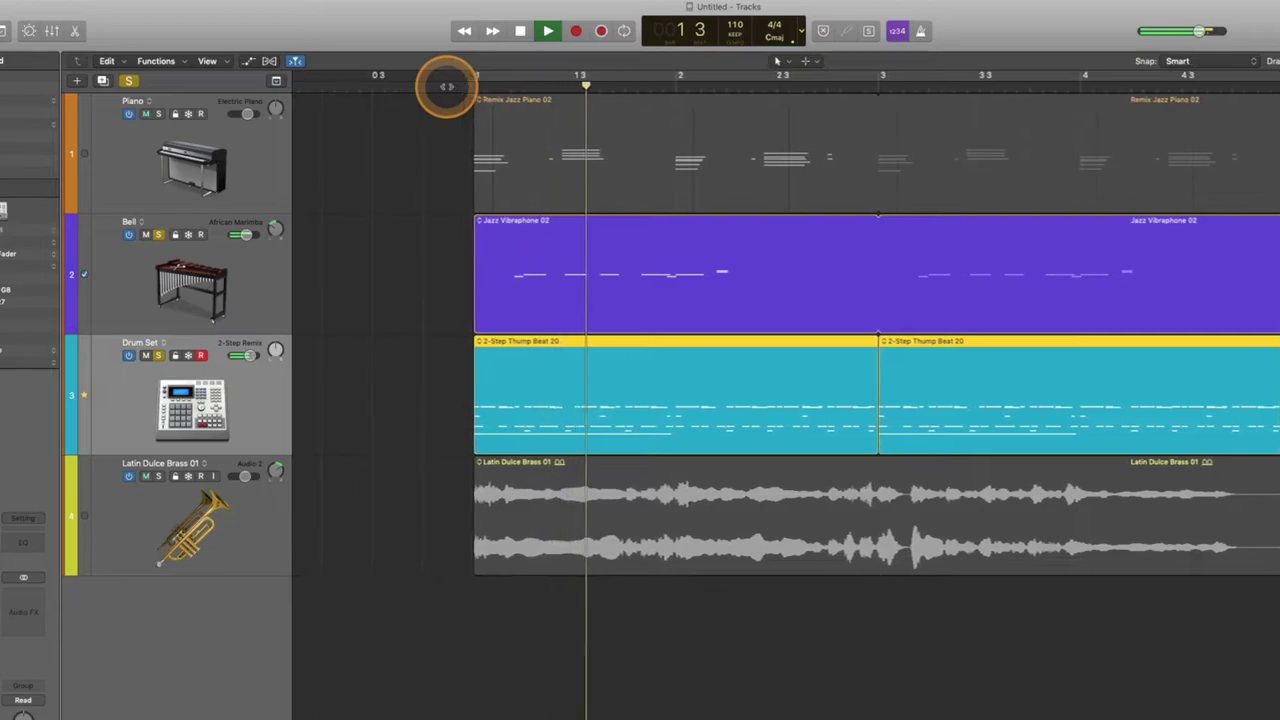
scroll(447, 86, "left", 3)
key("space")
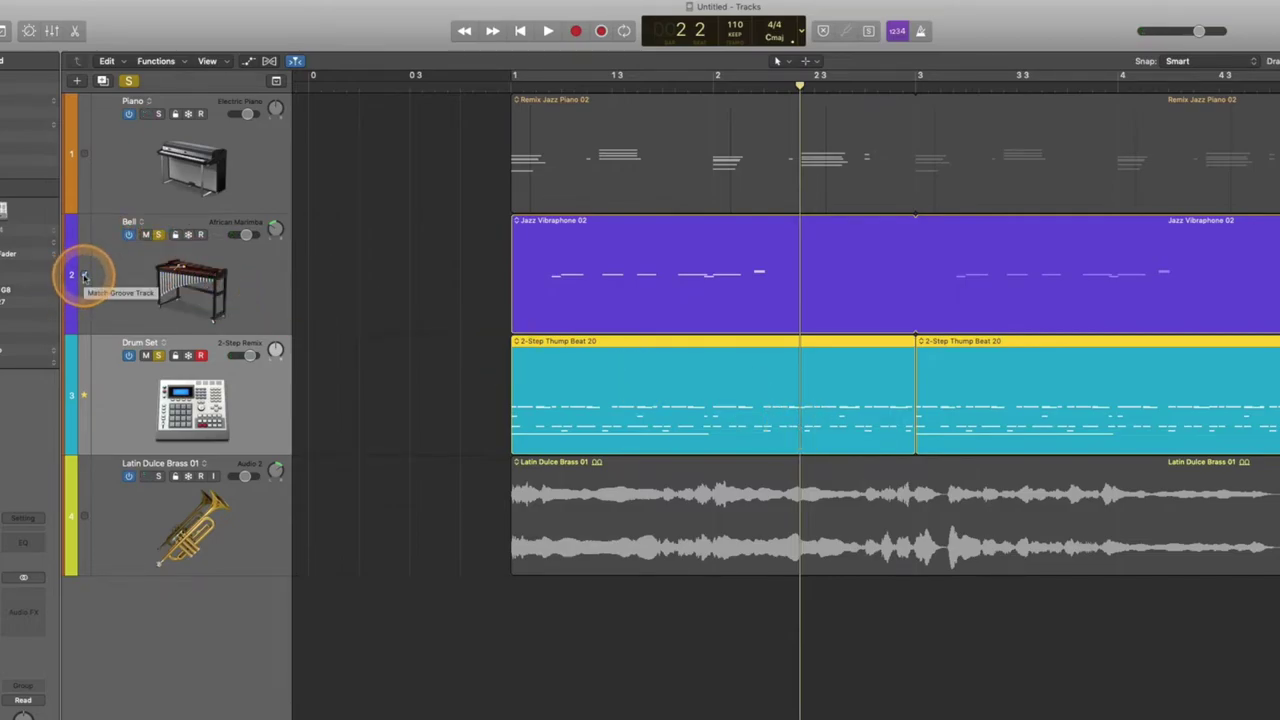
Step: Replay the opening with the Bell's Match Groove Track option off and on again to compare the timing
key("space")
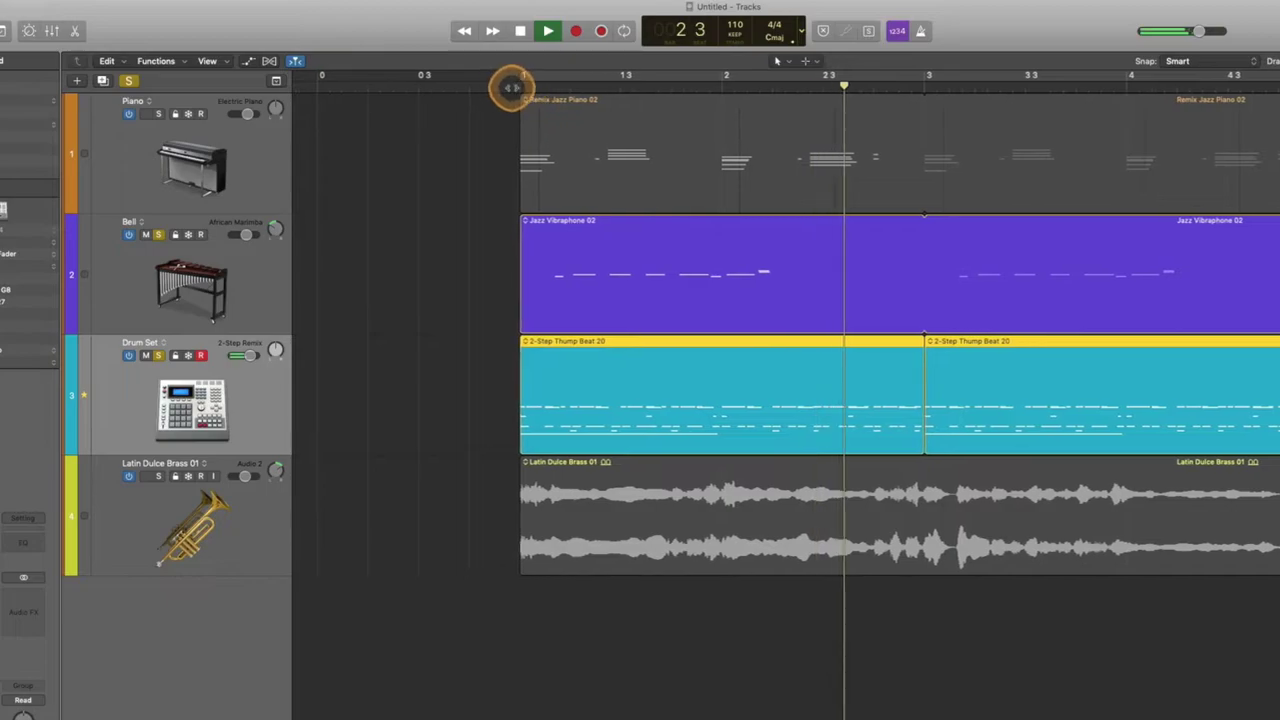
left_click(510, 87)
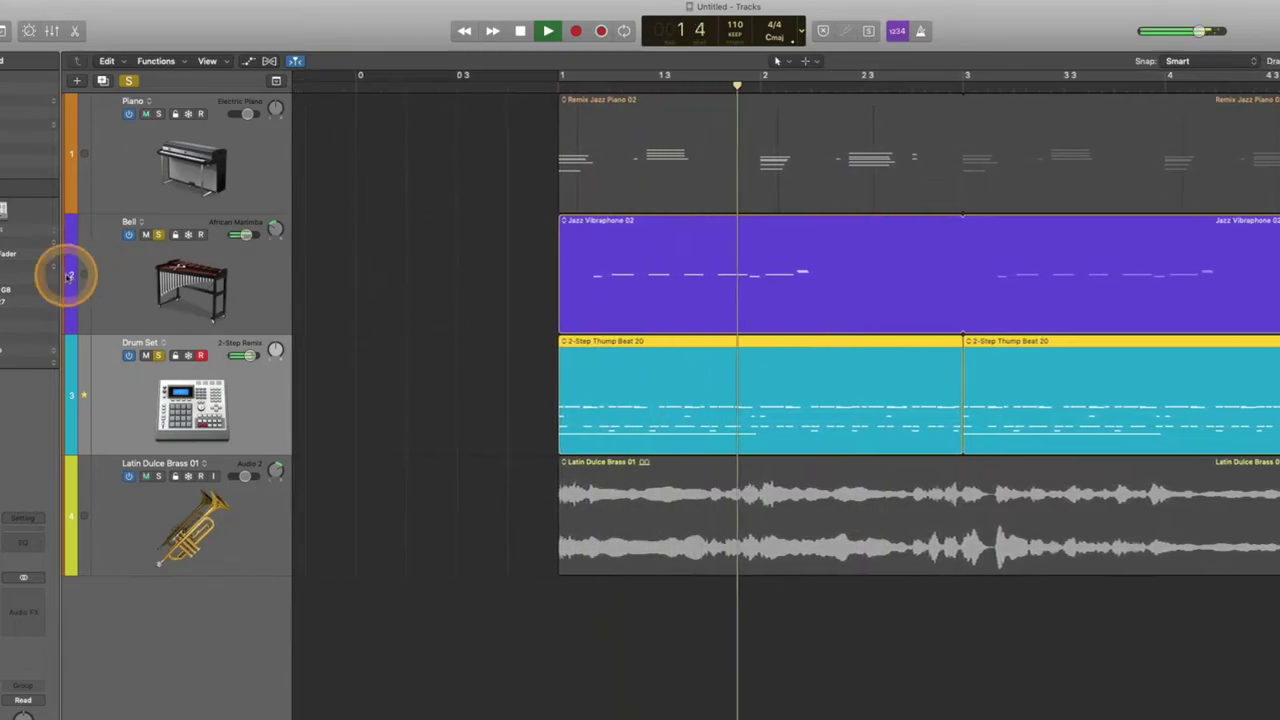
key("space")
left_click(560, 88)
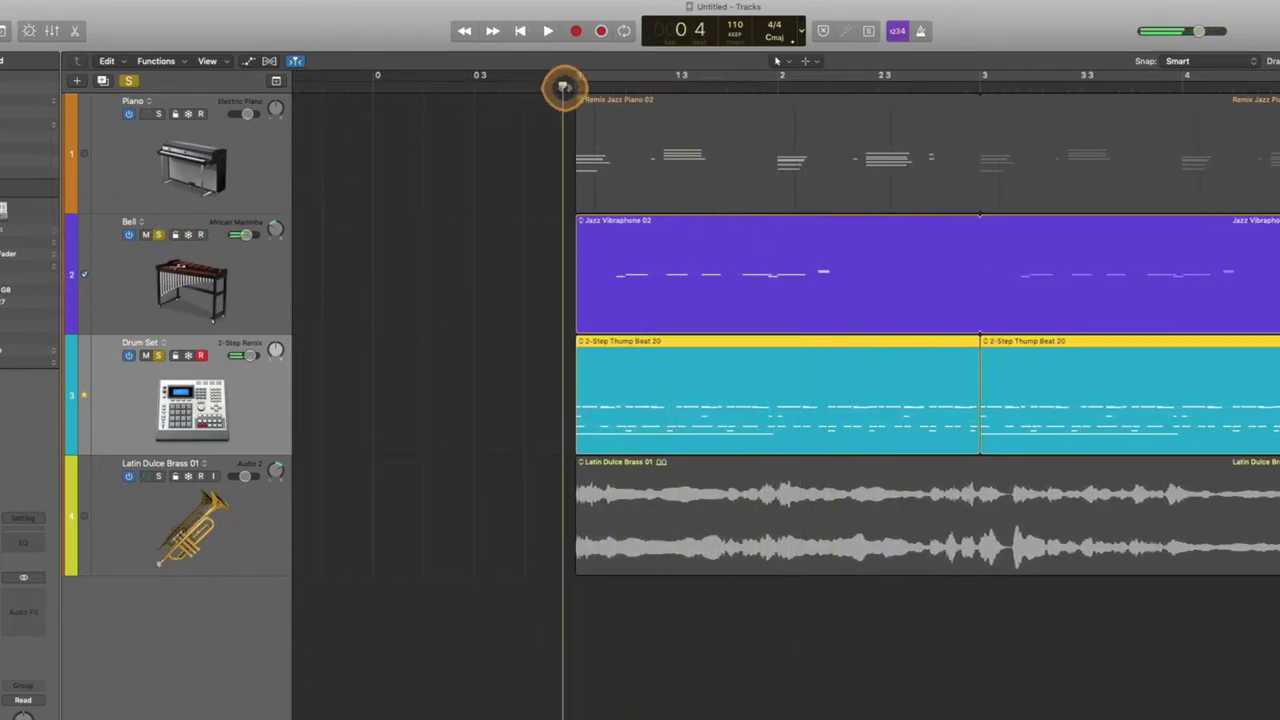
key("space")
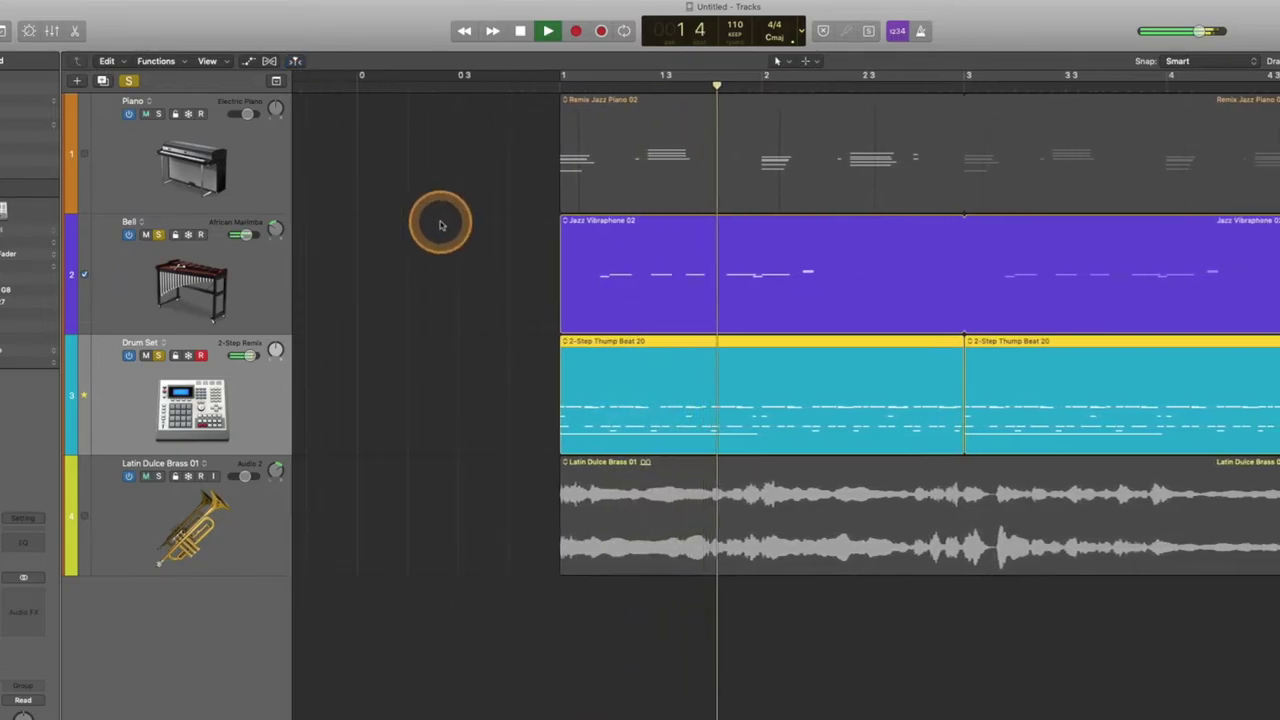
key("space")
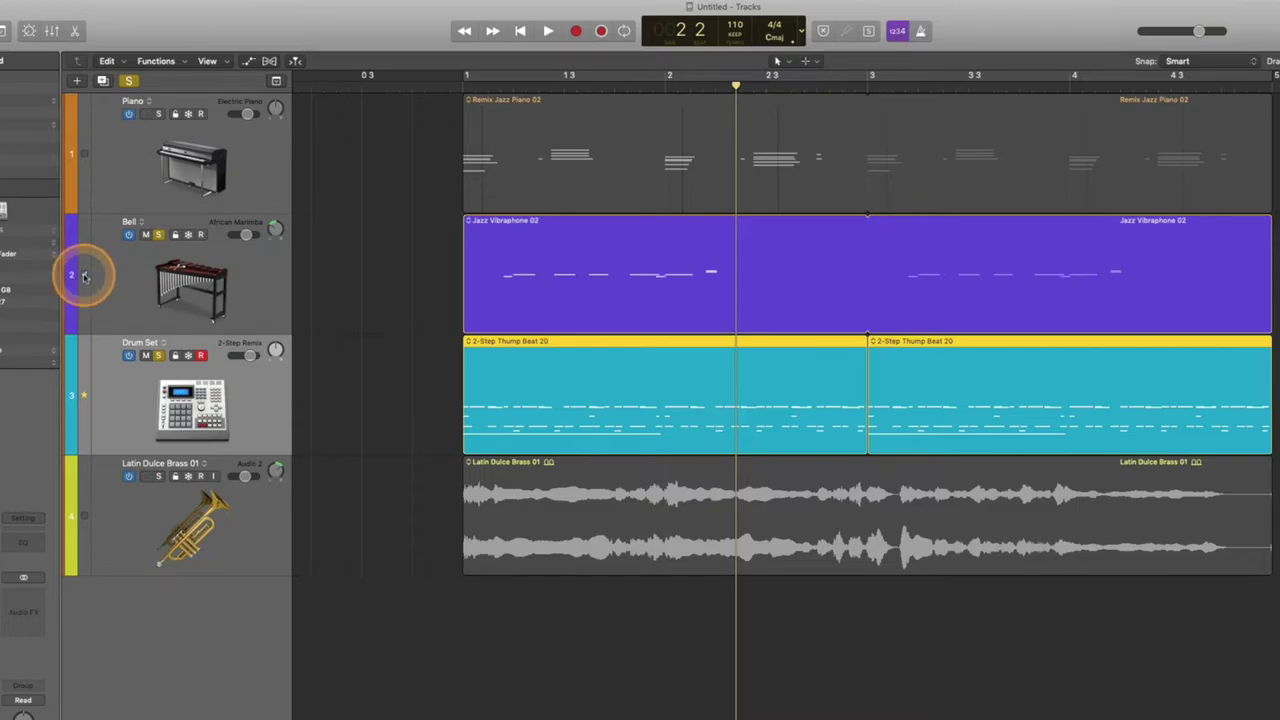
Step: Solo the Piano track instead of the Bell and match the Piano to the Drum Set groove
left_click(263, 154)
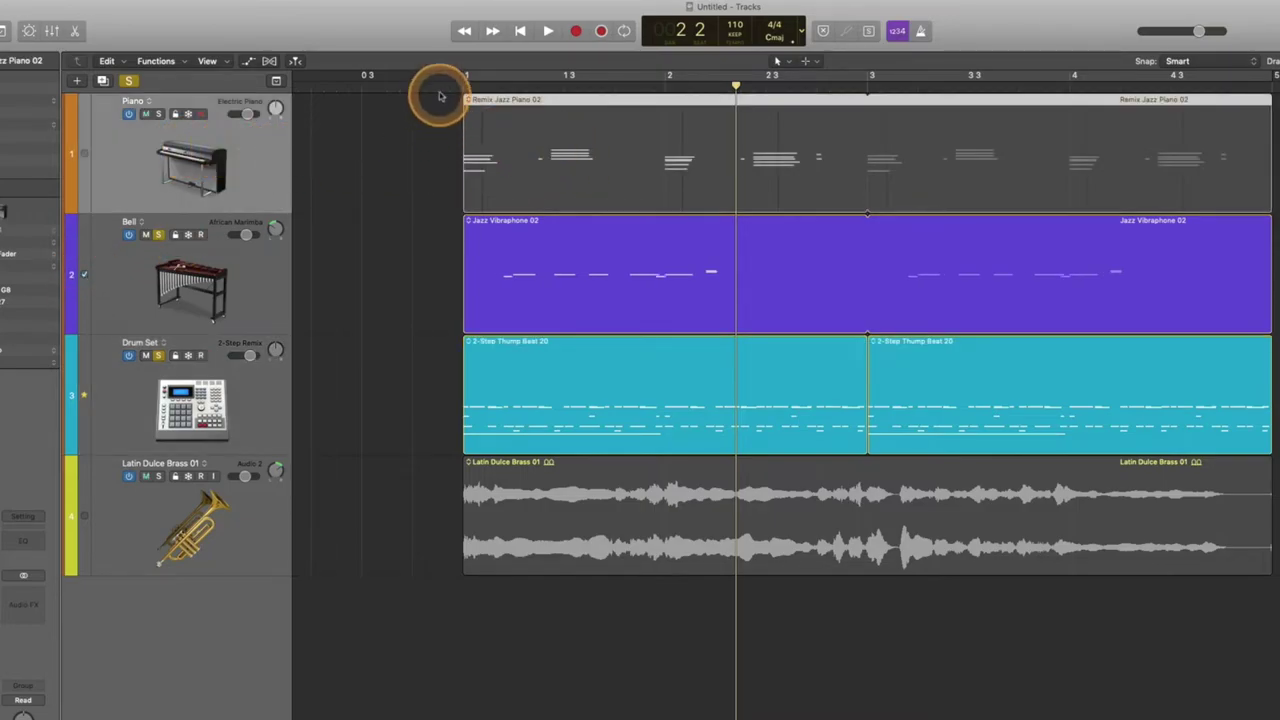
left_click(159, 113)
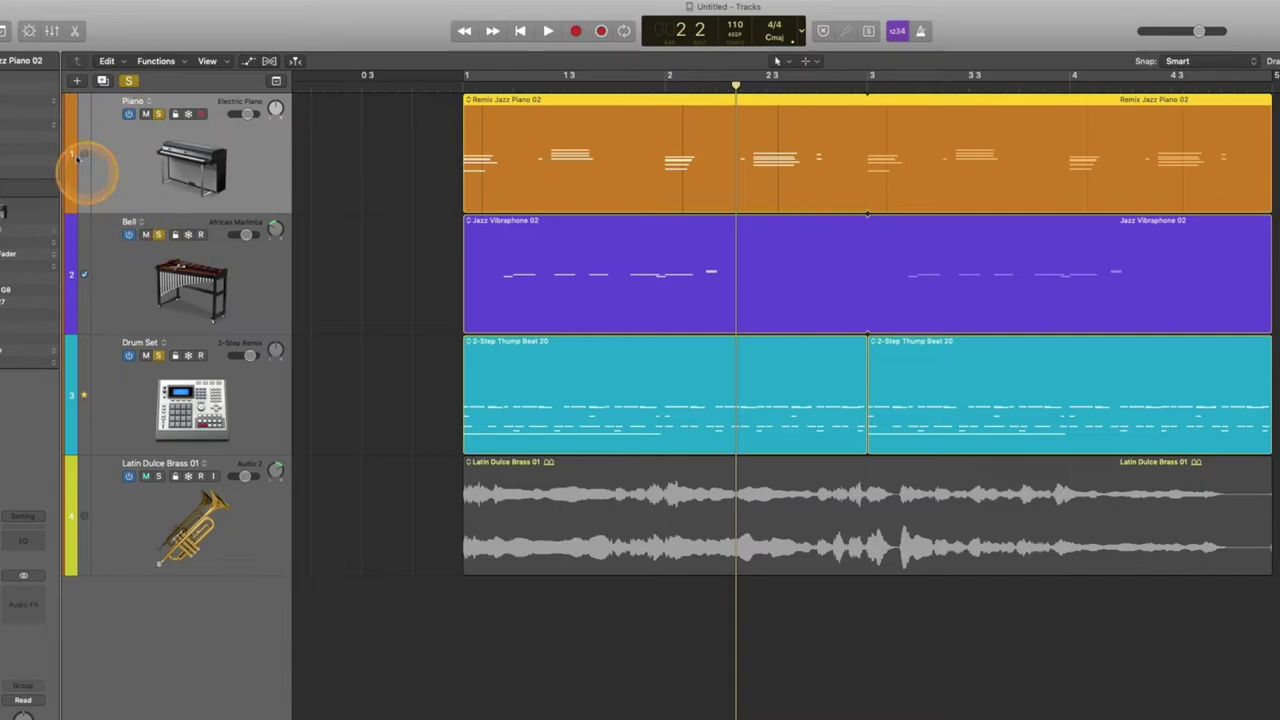
left_click(158, 235)
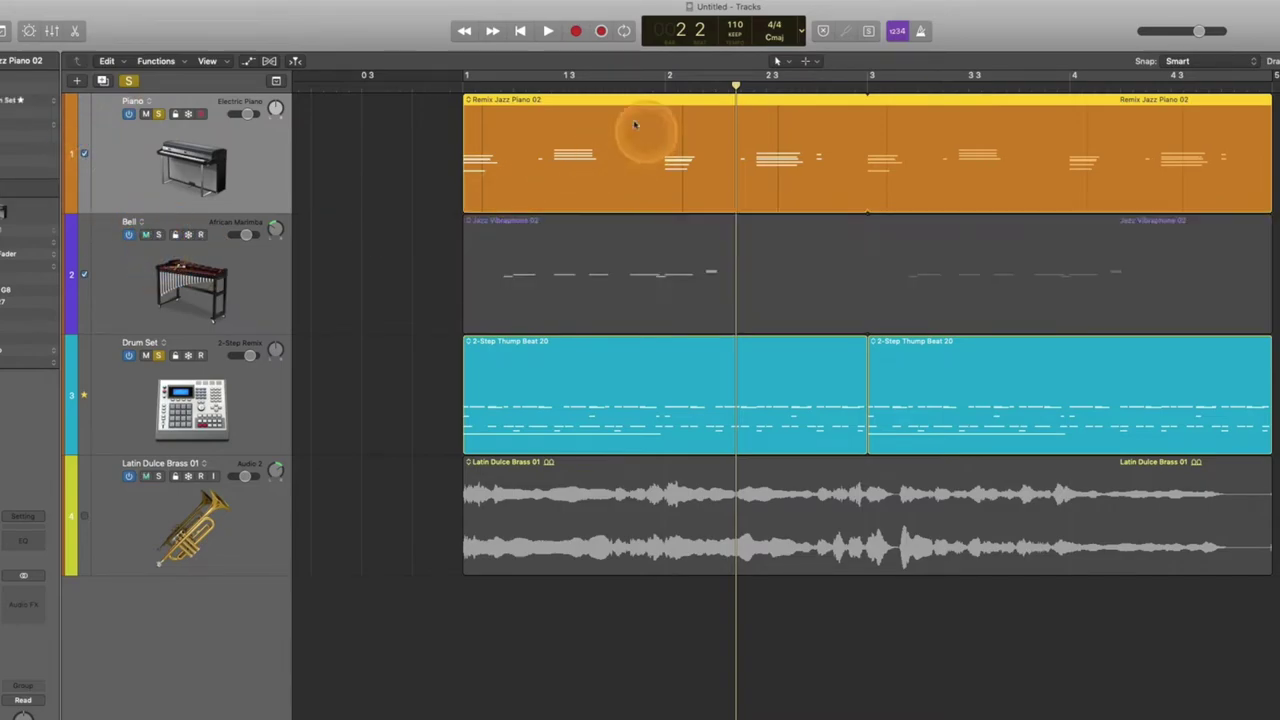
Step: Play the soloed Piano and Drum Set from bar 1 with the Piano's groove matching off and on again to compare the timing
left_click(463, 88)
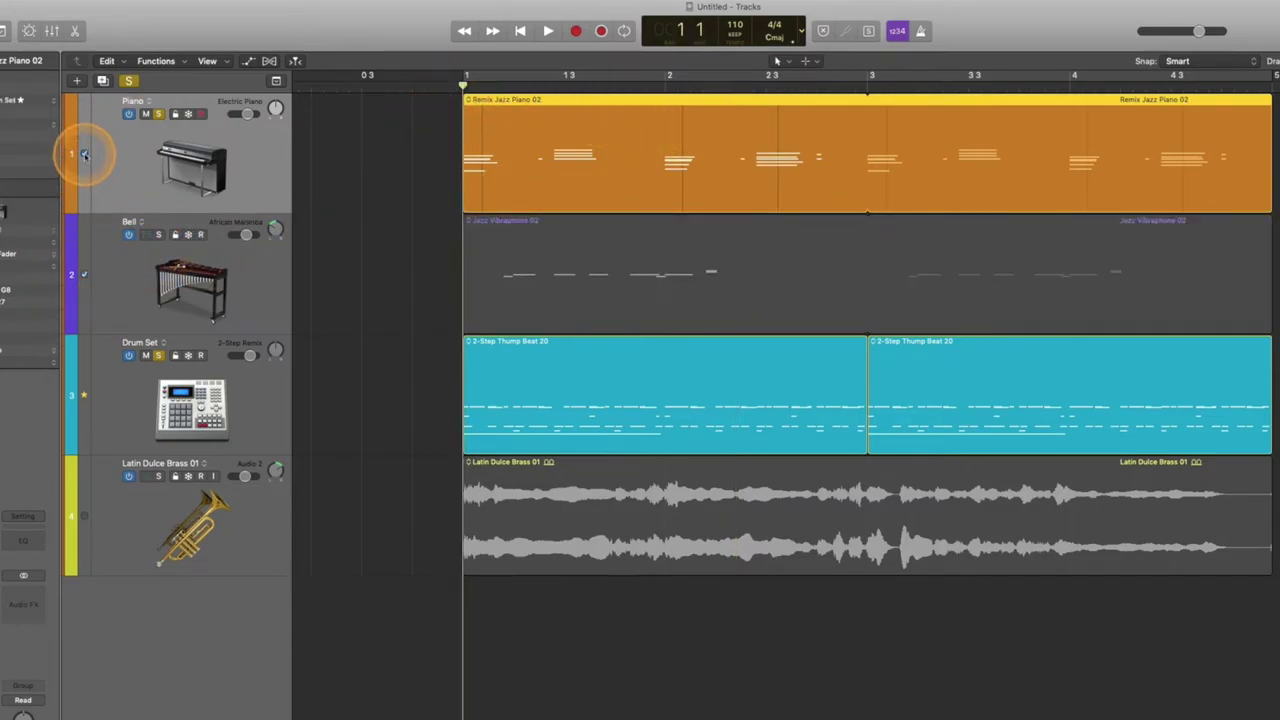
key("space")
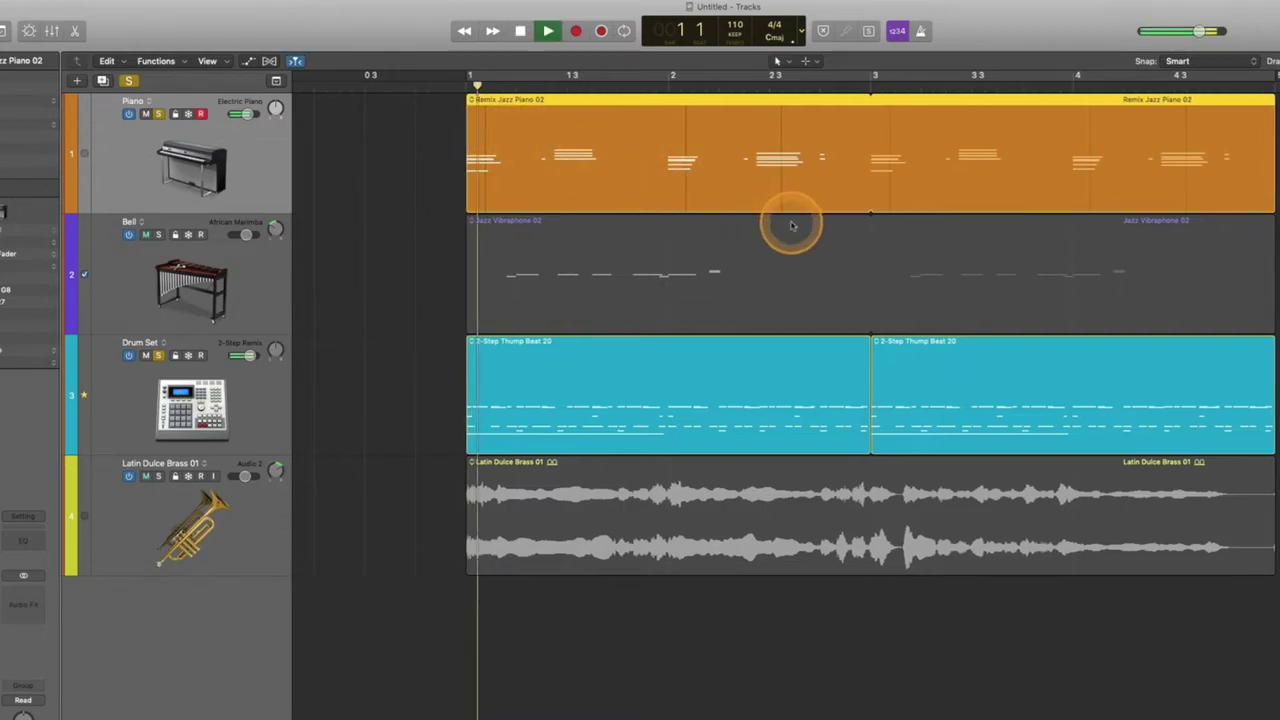
scroll(786, 223, "left", 2)
scroll(781, 223, "left", 2)
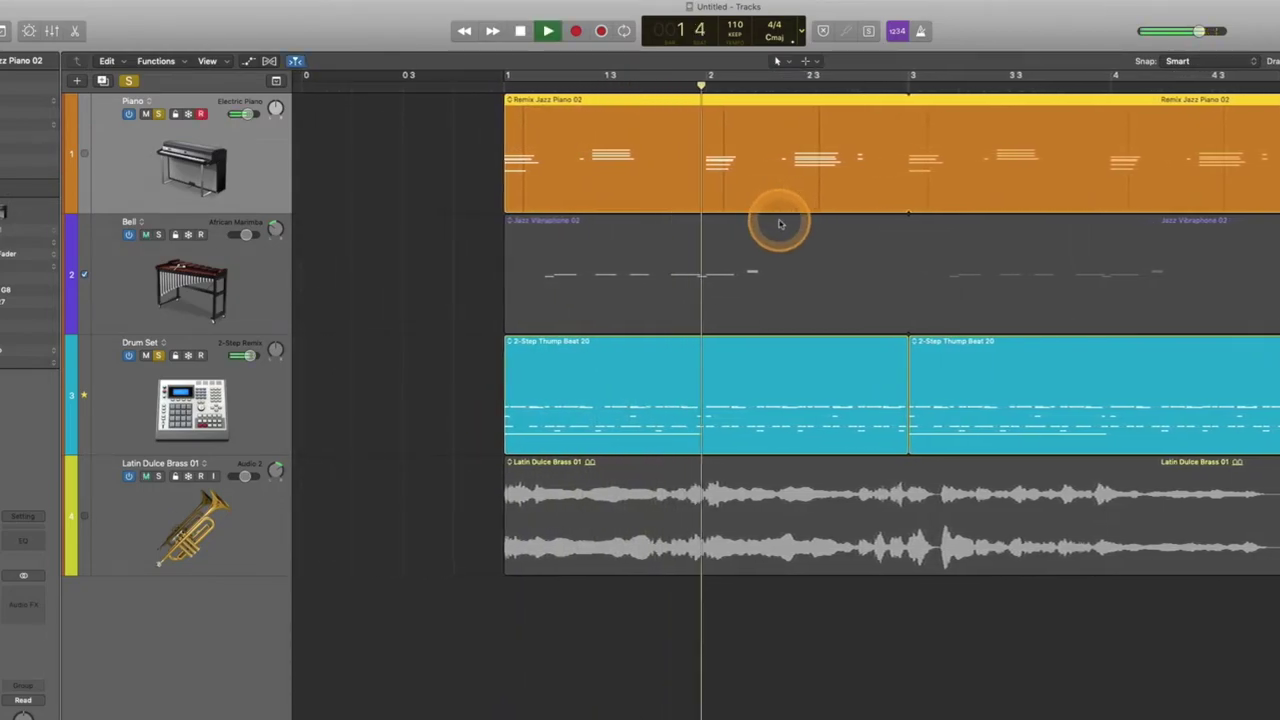
scroll(657, 190, "right", 5)
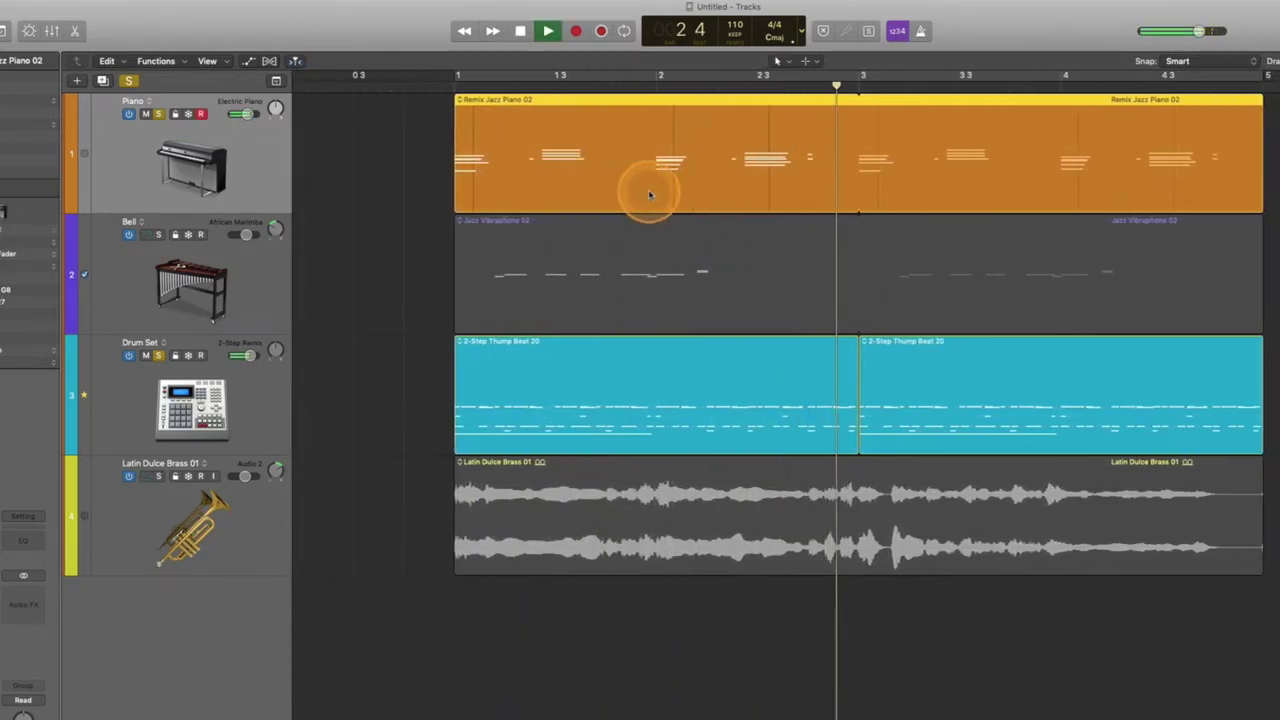
key("space")
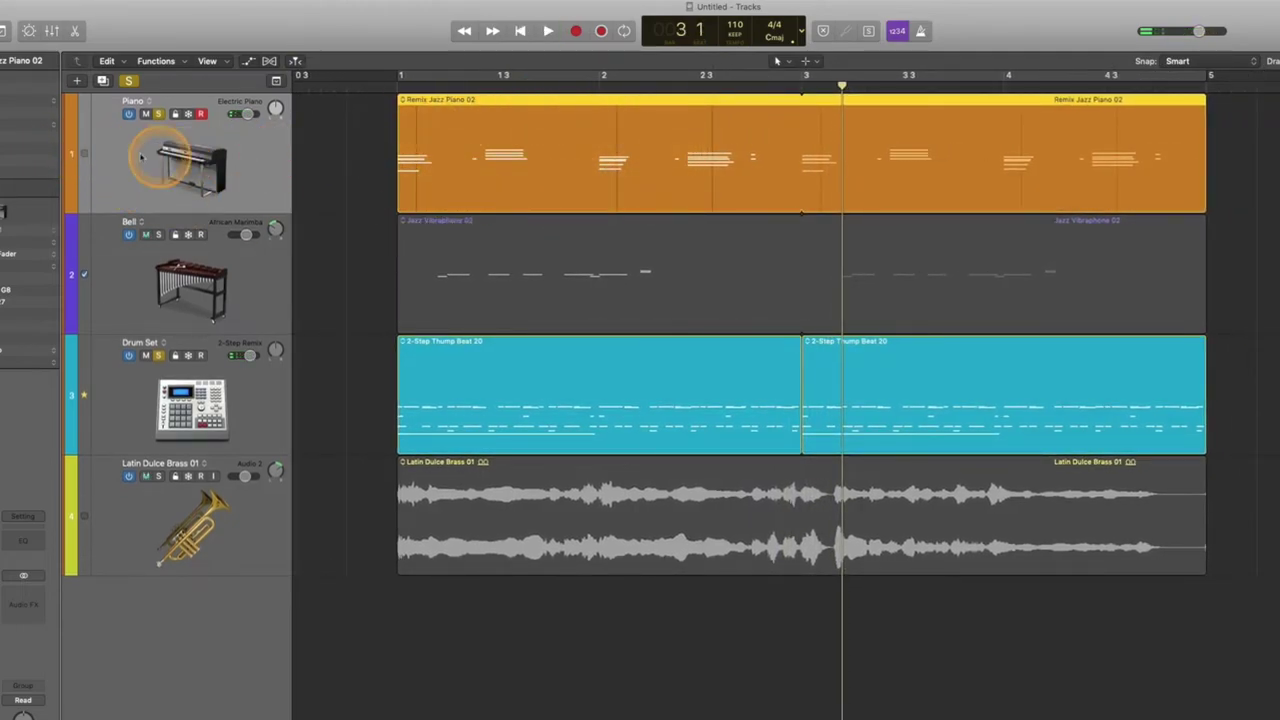
left_click(749, 134)
key("space")
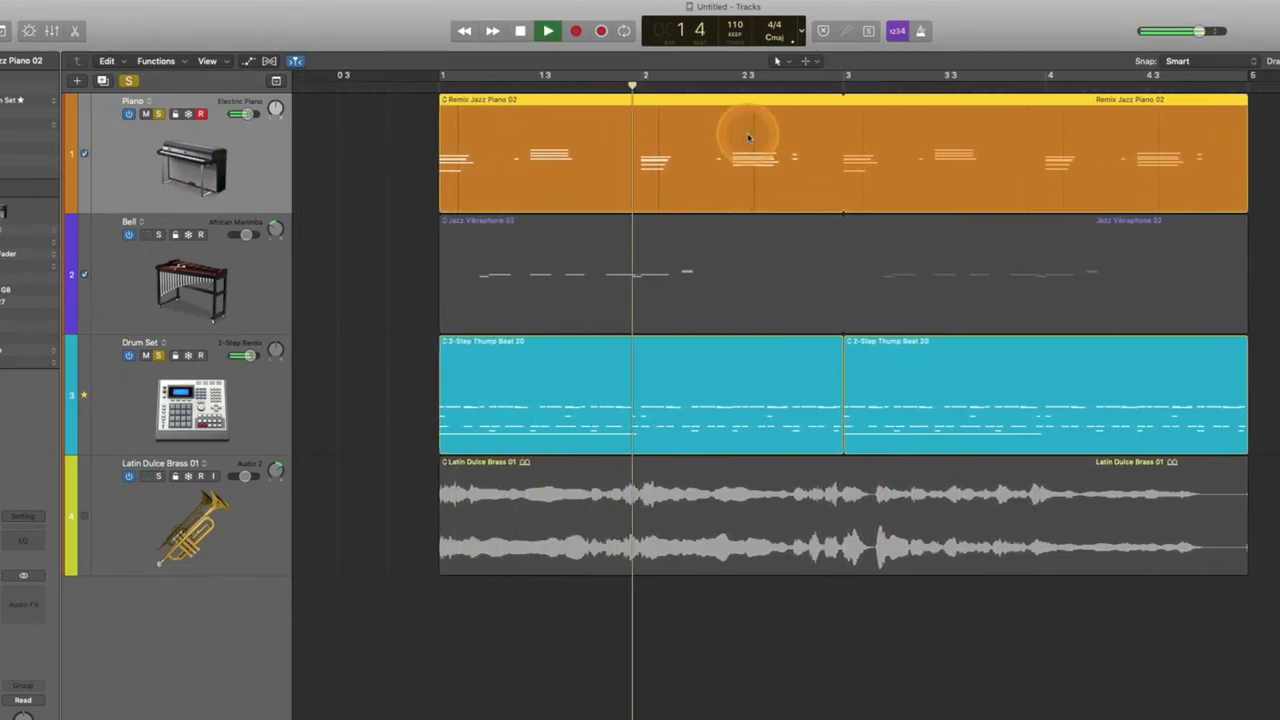
scroll(814, 140, "right", 5)
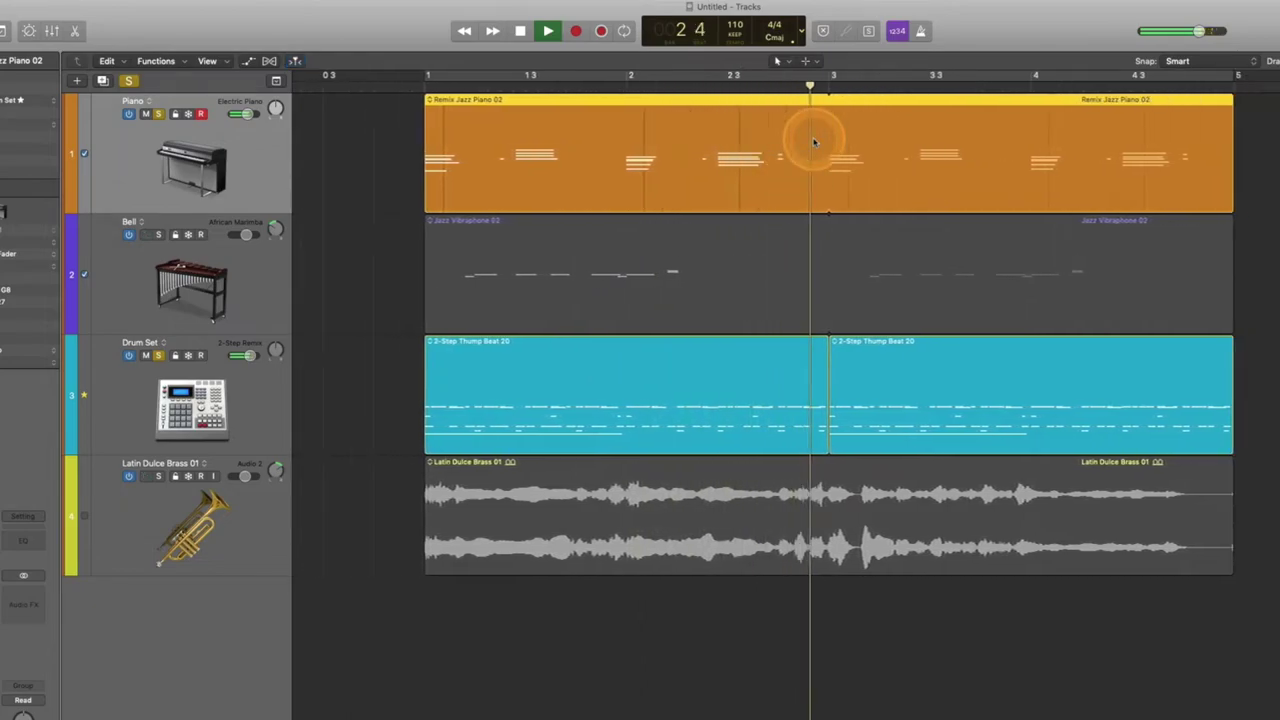
key("space")
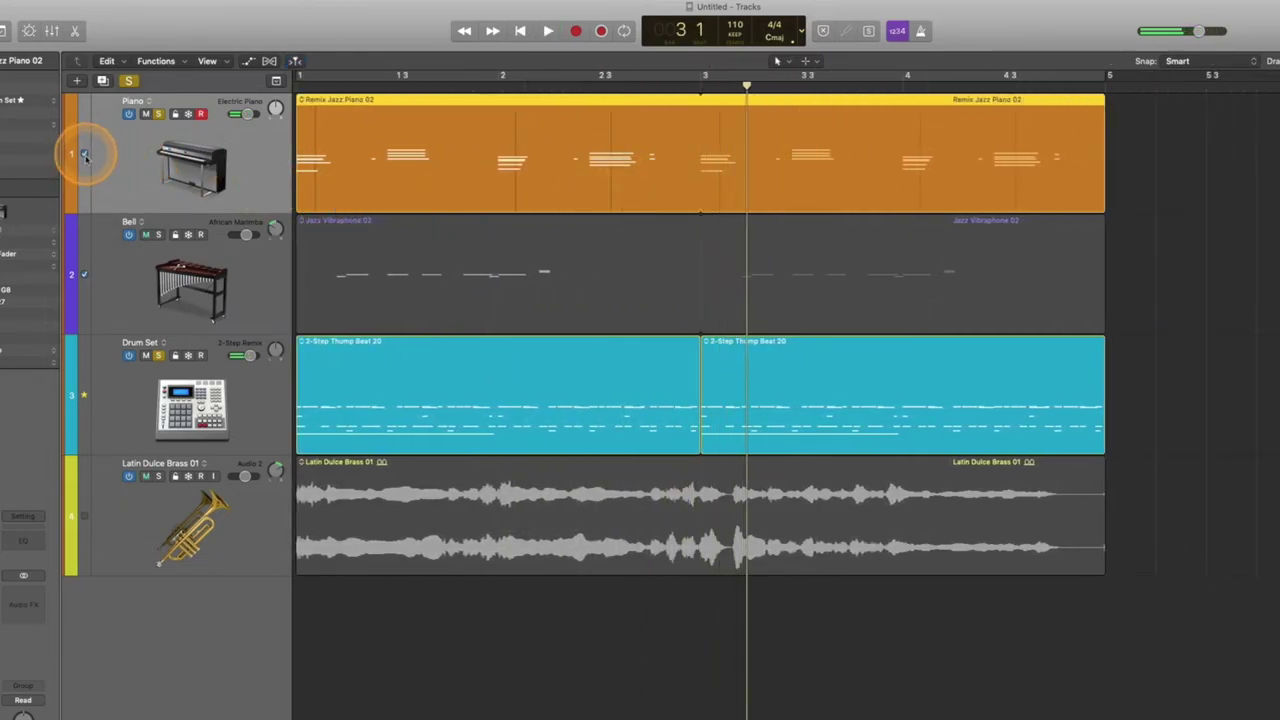
left_click(99, 396)
left_click(580, 366)
scroll(540, 360, "left", 1)
left_click(494, 349)
left_click(74, 391)
left_click(90, 399)
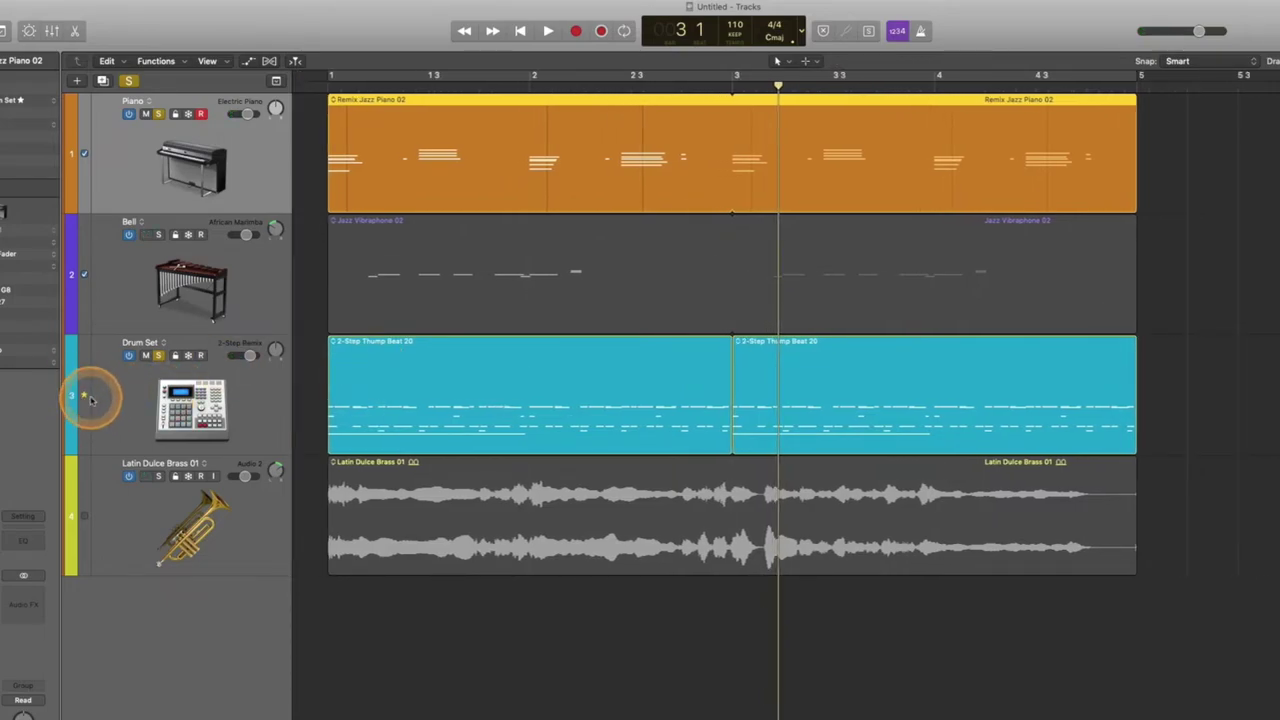
left_click(115, 158)
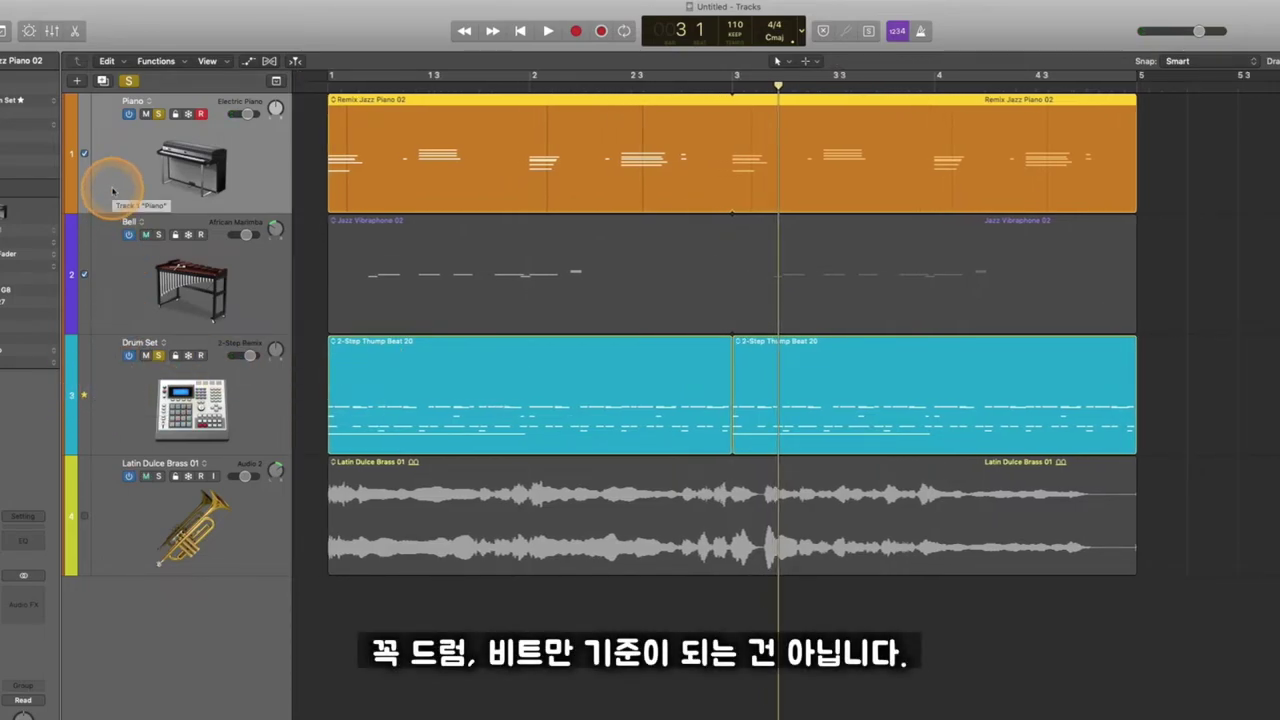
left_click(84, 155)
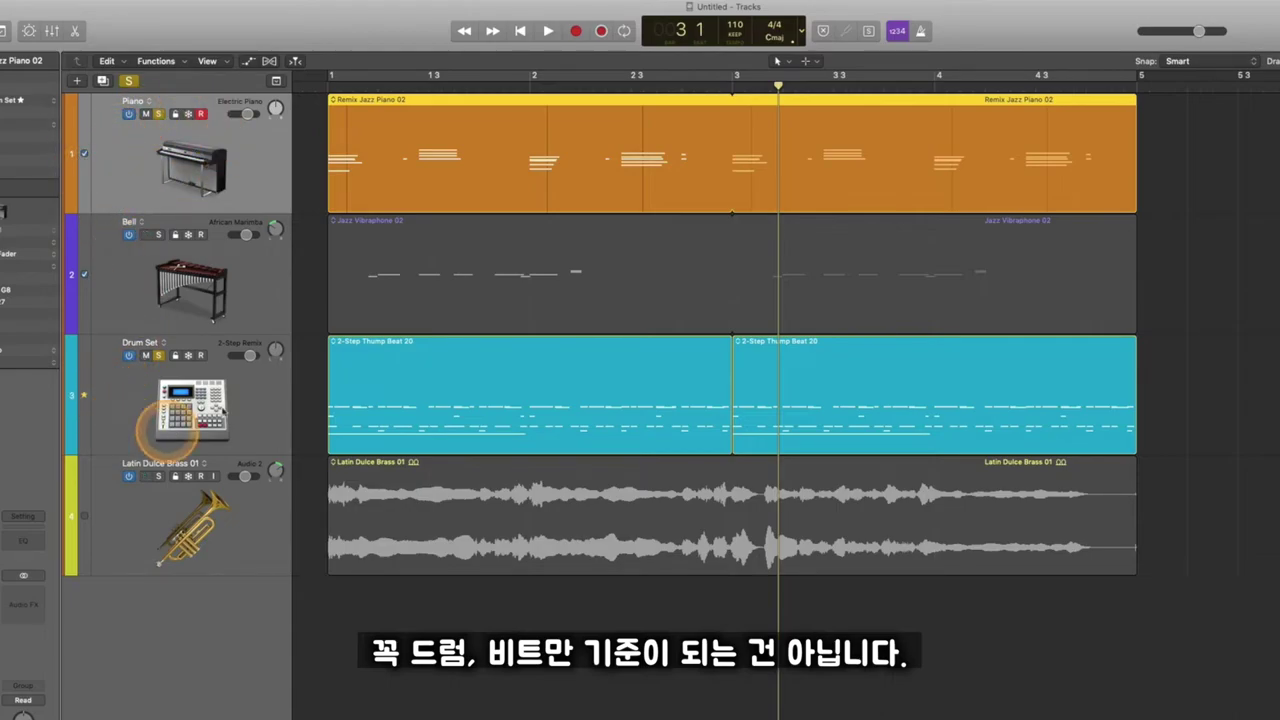
left_click(84, 397)
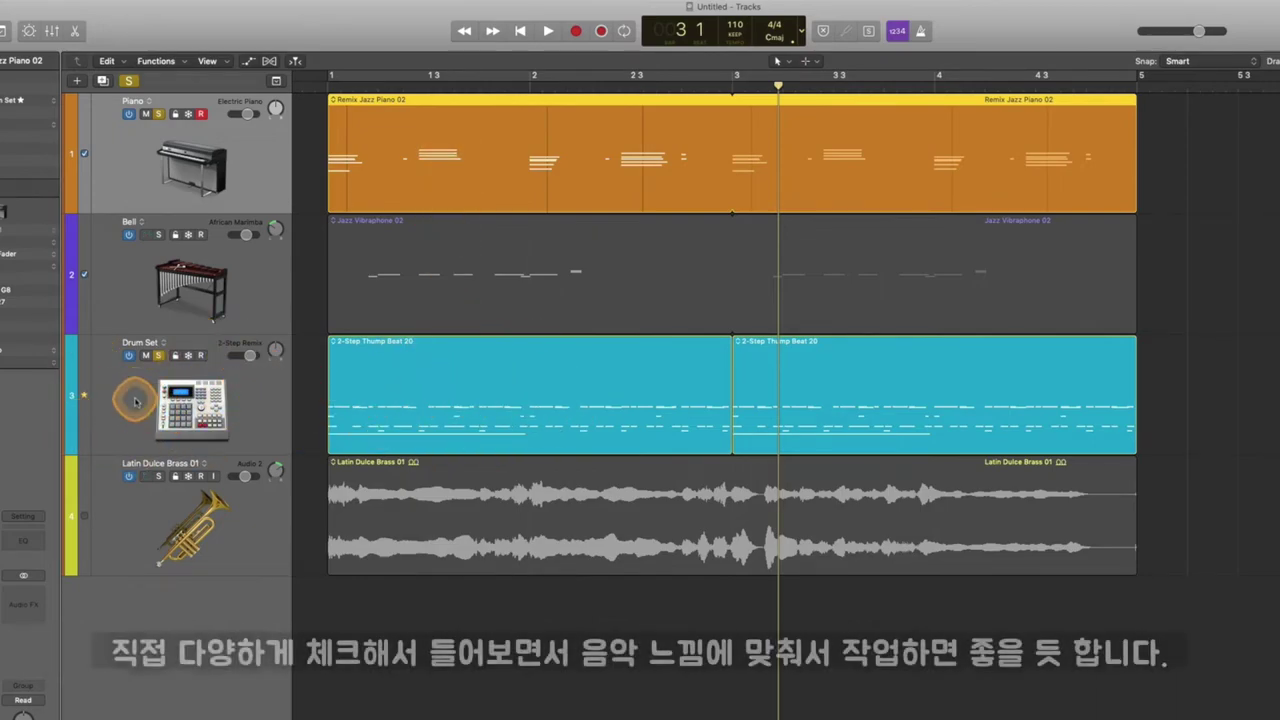
Step: Unsolo the Piano and solo the Latin Dulce Brass 01 audio track alongside the Drum Set
left_click(205, 360)
scroll(230, 350, "left", 3)
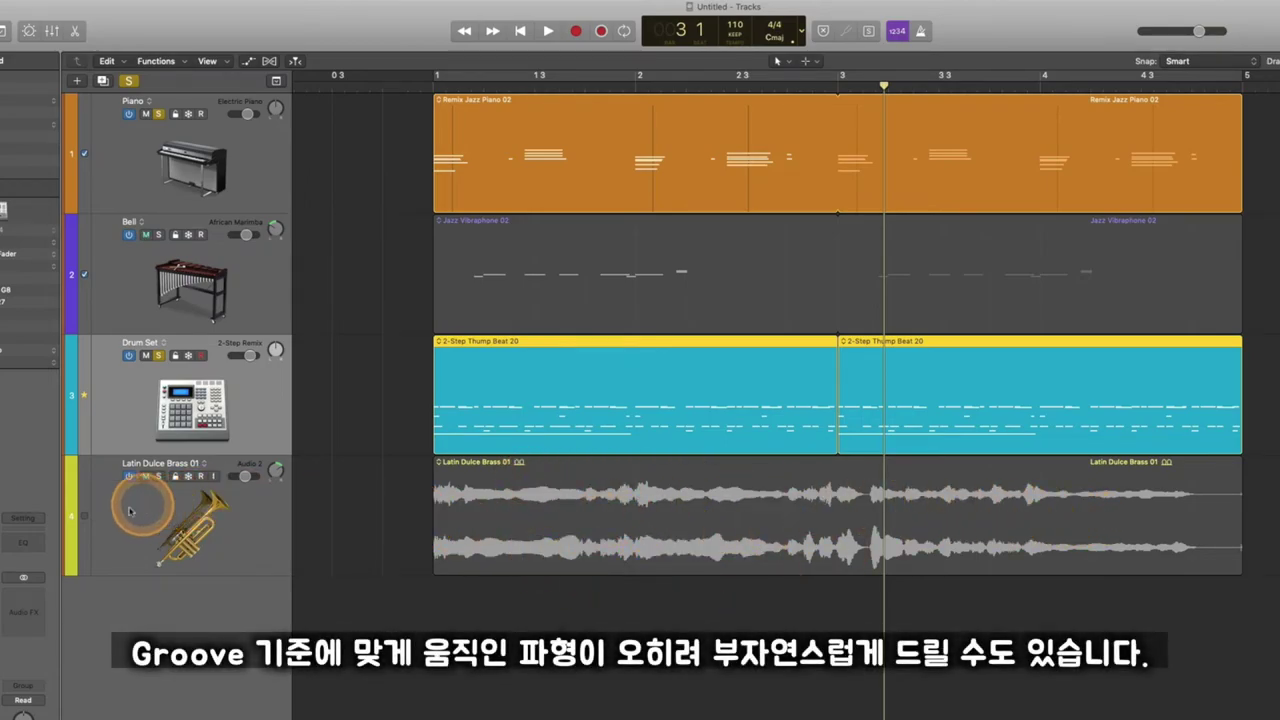
left_click(158, 114)
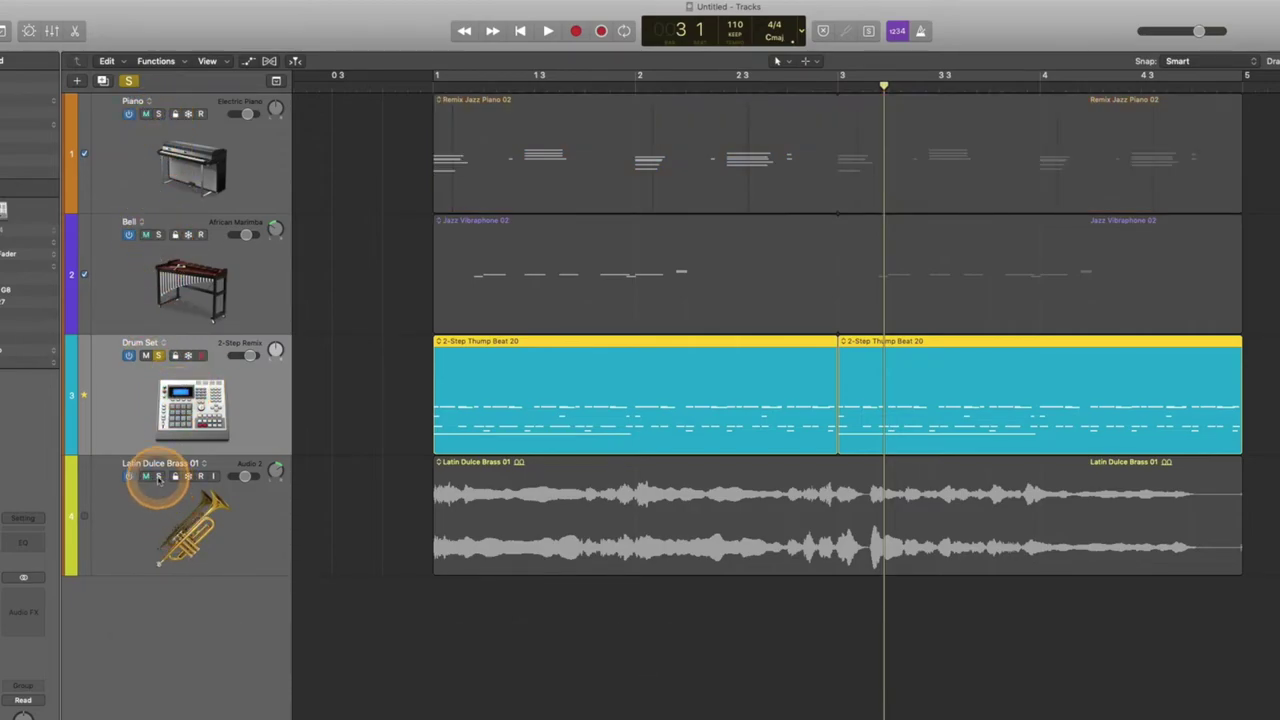
left_click_drag(984, 641, 660, 574)
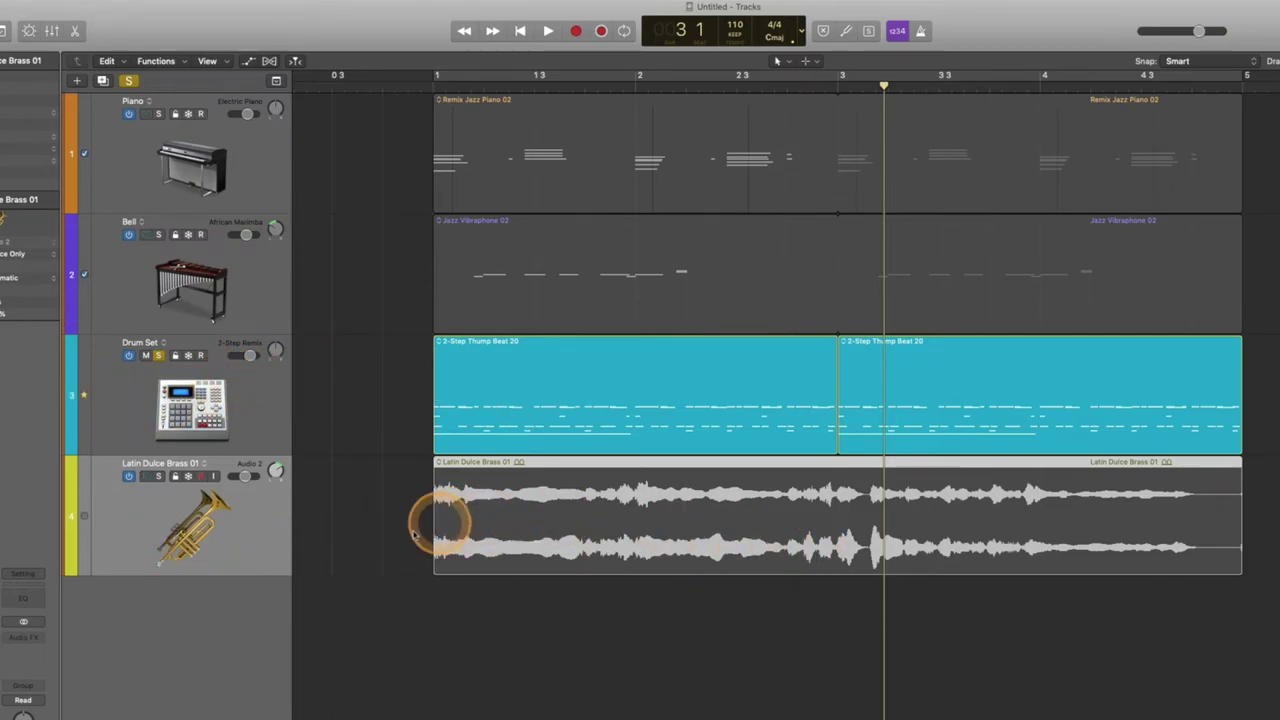
left_click(158, 476)
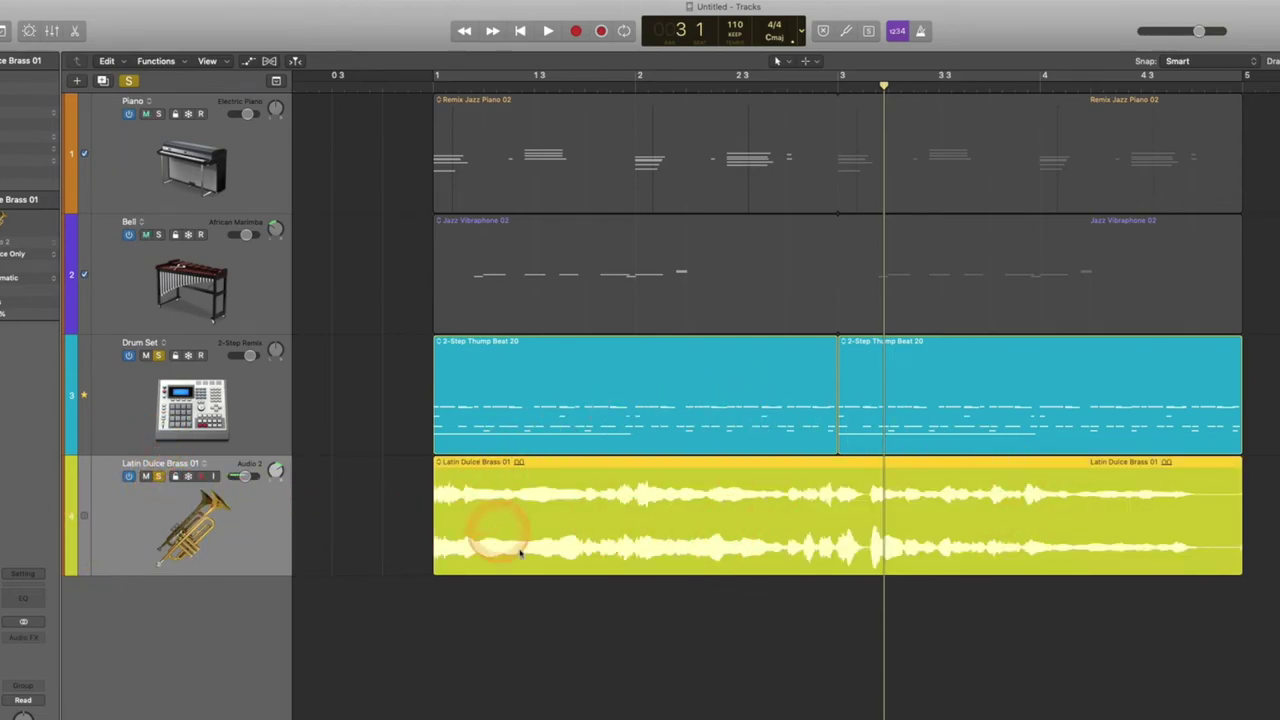
Step: Play from bar 1 with the Latin Dulce Brass 01 track matched to the Drum Set groove and again unmatched to compare the audio
left_click(85, 517)
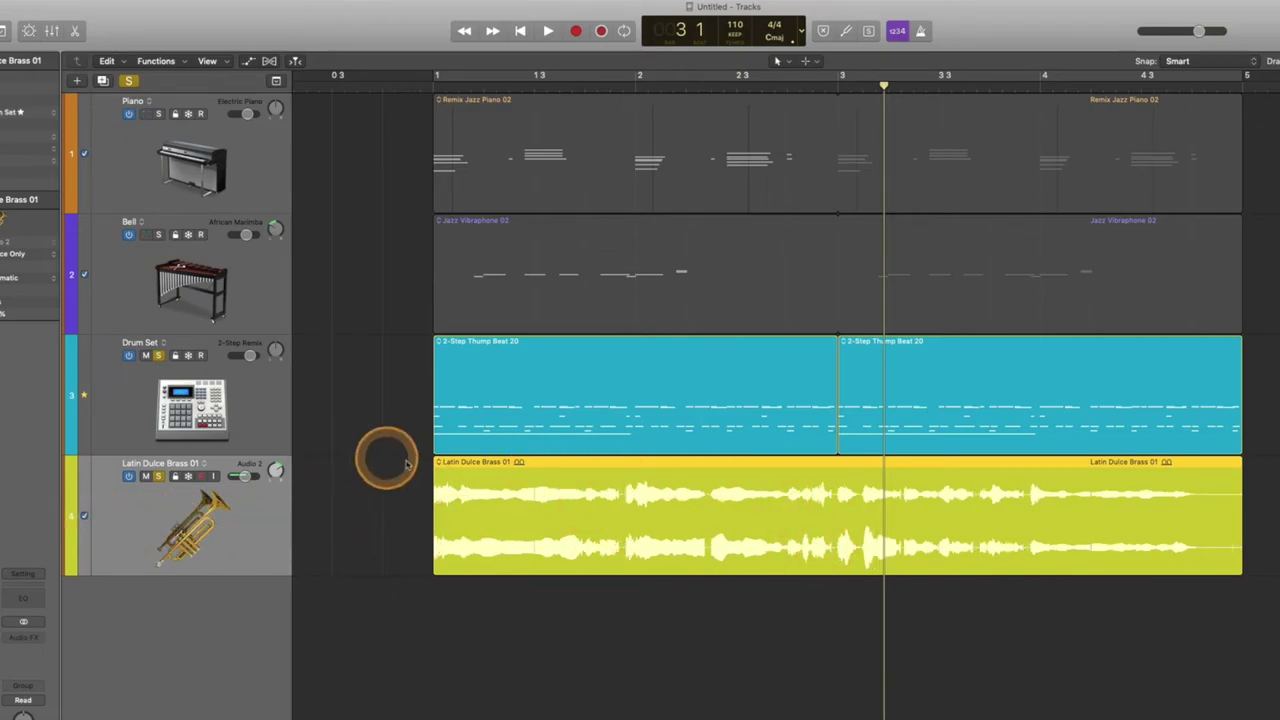
left_click(430, 89)
key("space")
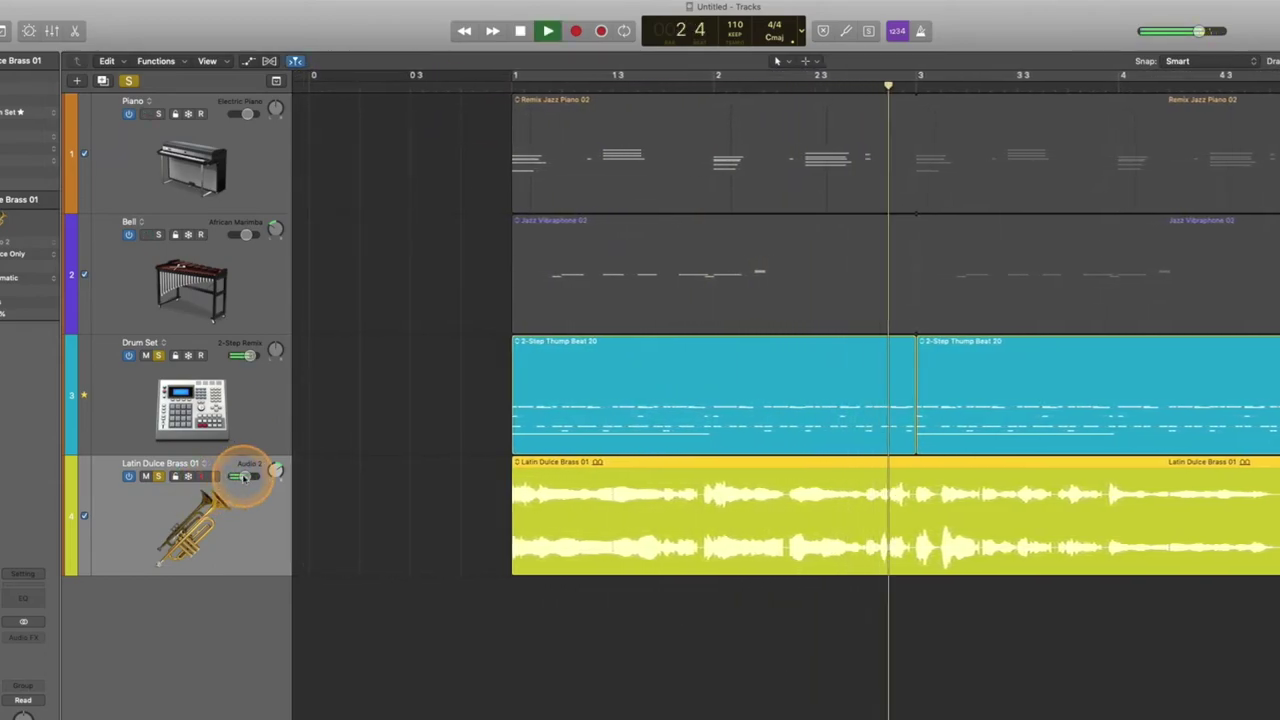
key("space")
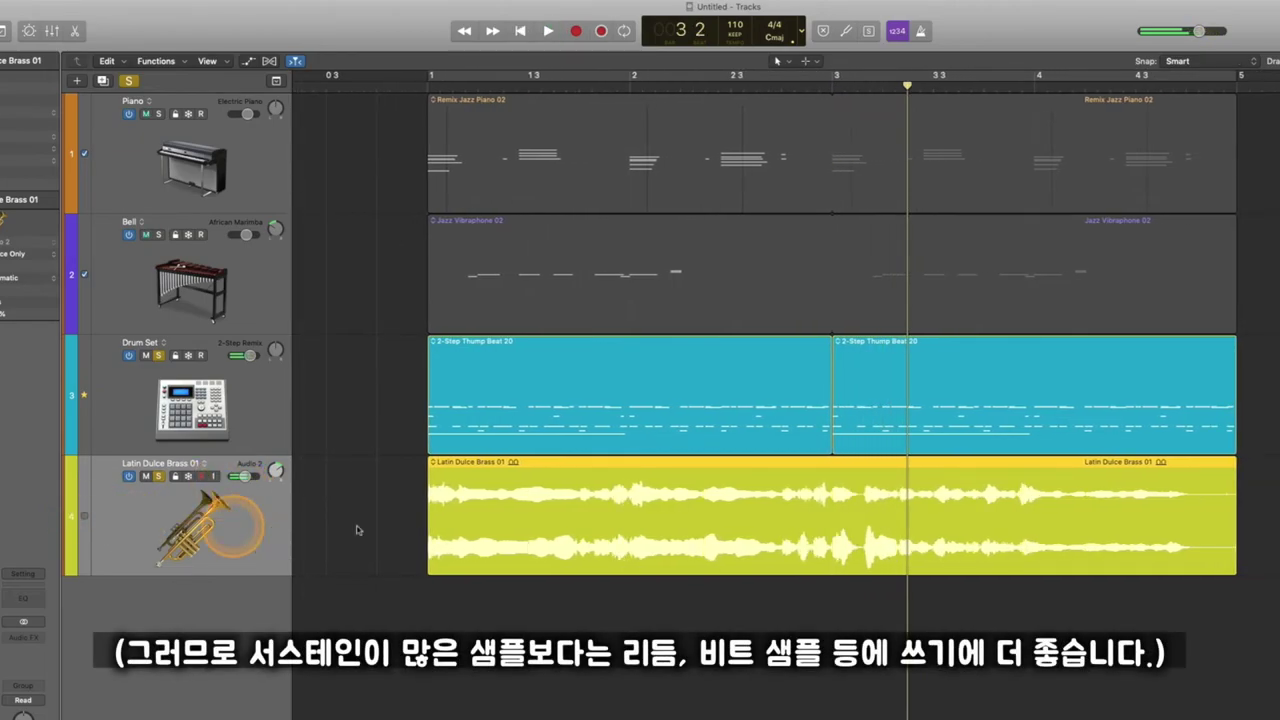
left_click(428, 87)
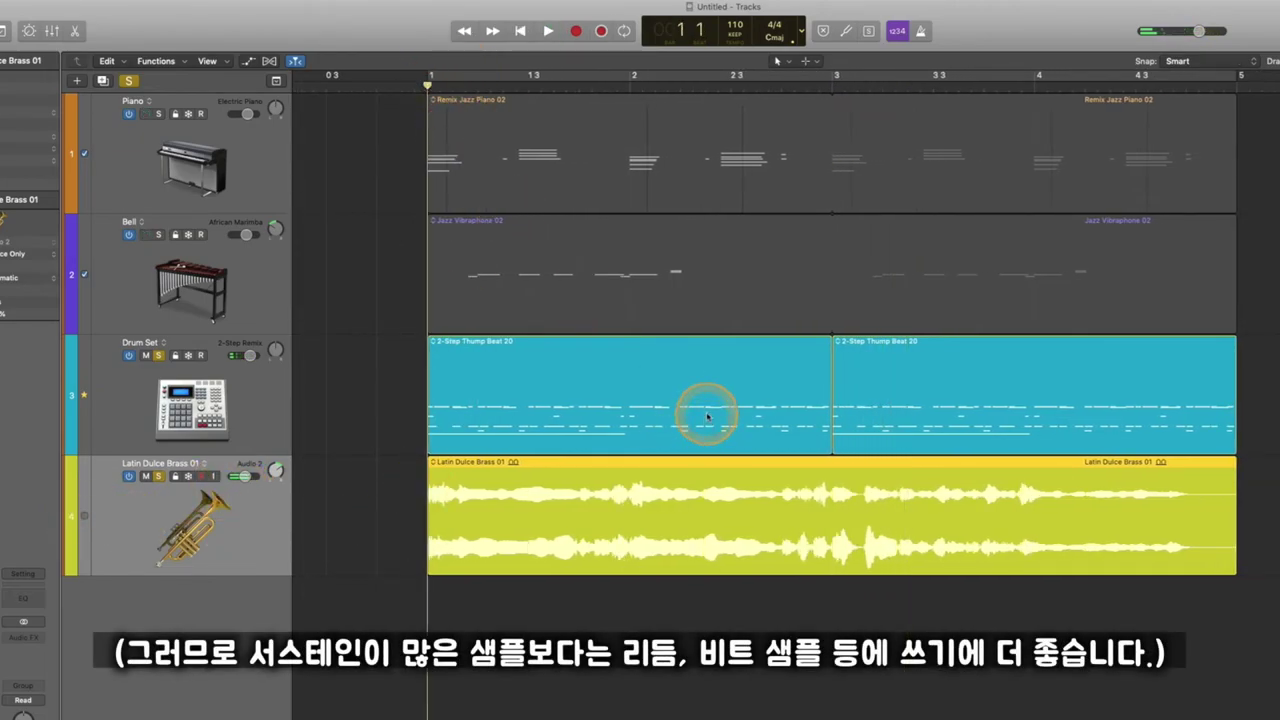
key("space")
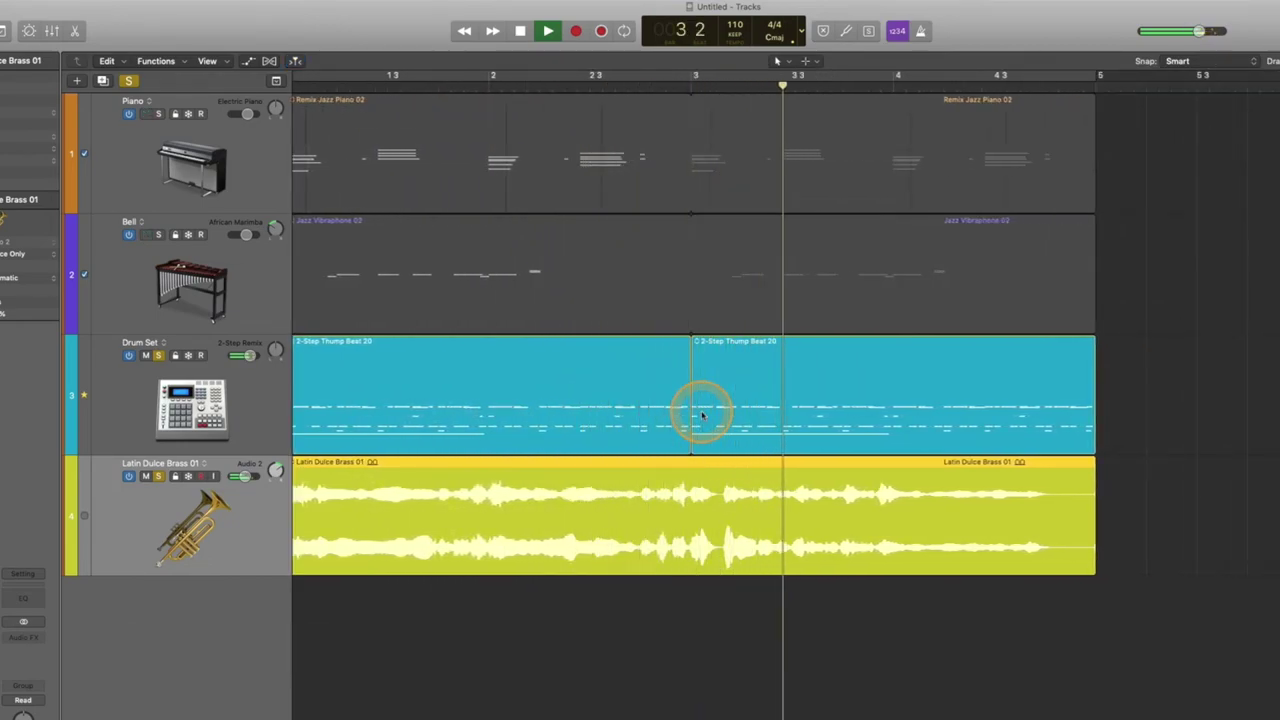
key("space")
Step: Match the Piano to the Drum Set groove again and solo both the Piano and Bell tracks
scroll(925, 545, "left", 3)
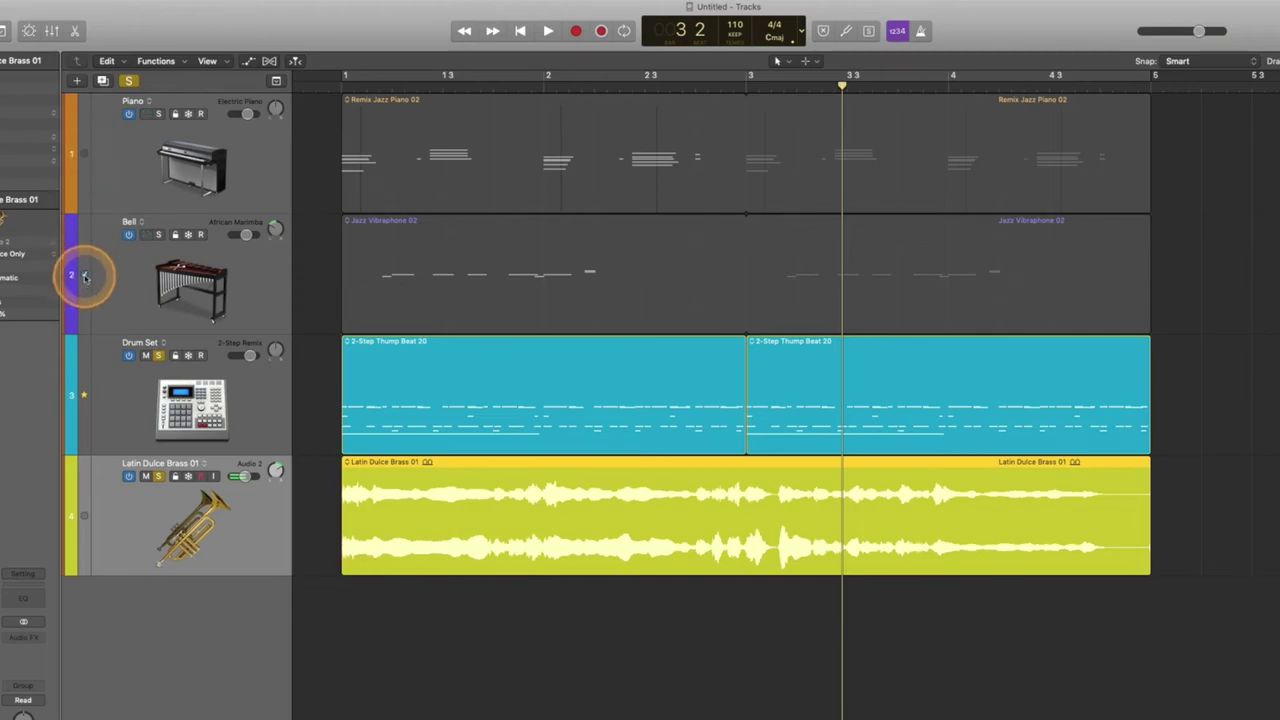
left_click_drag(85, 278, 83, 153)
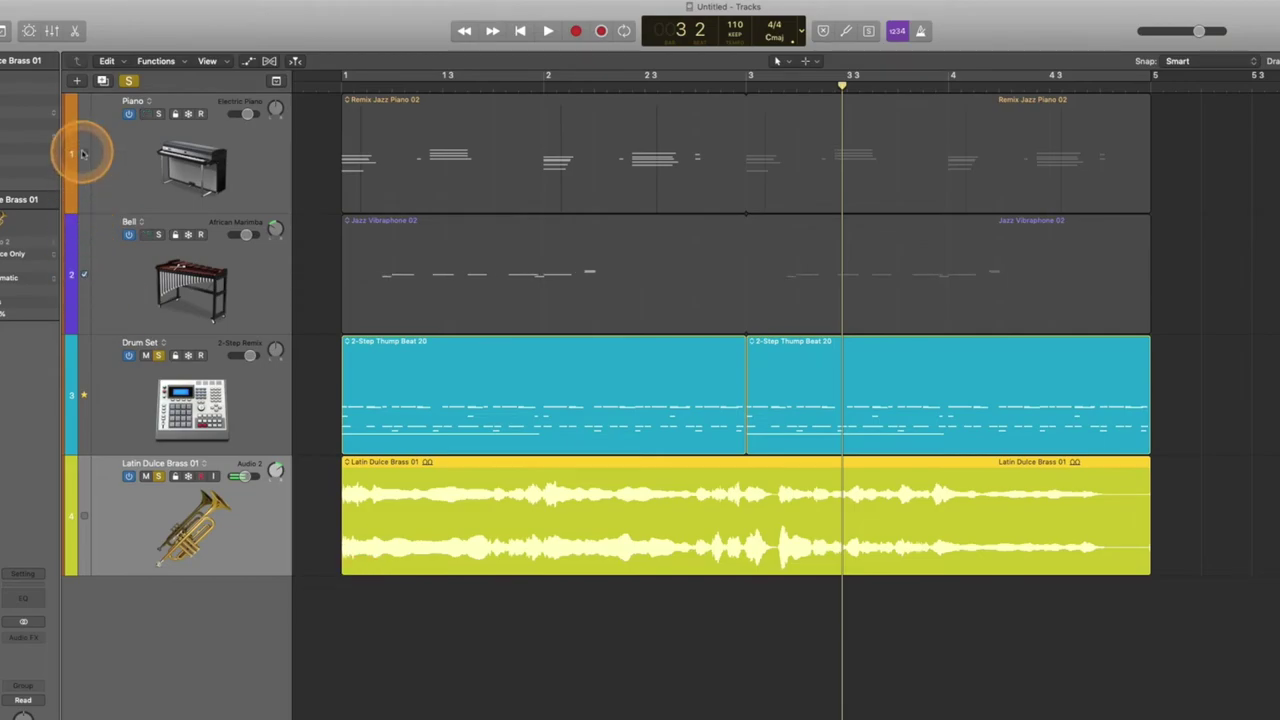
left_click(158, 113)
left_click(157, 236)
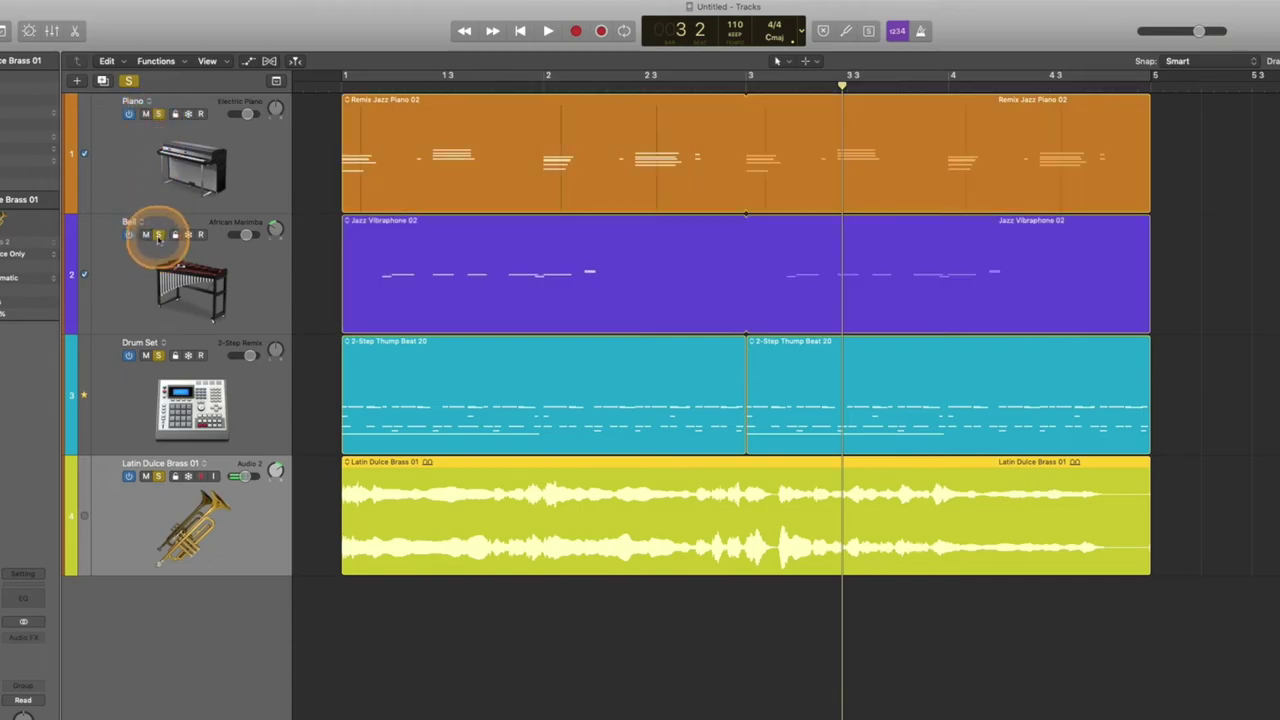
Step: Play all four soloed tracks from bar 1 with only the Piano and Bell matched to the Drum Set groove
scroll(364, 220, "left", 5)
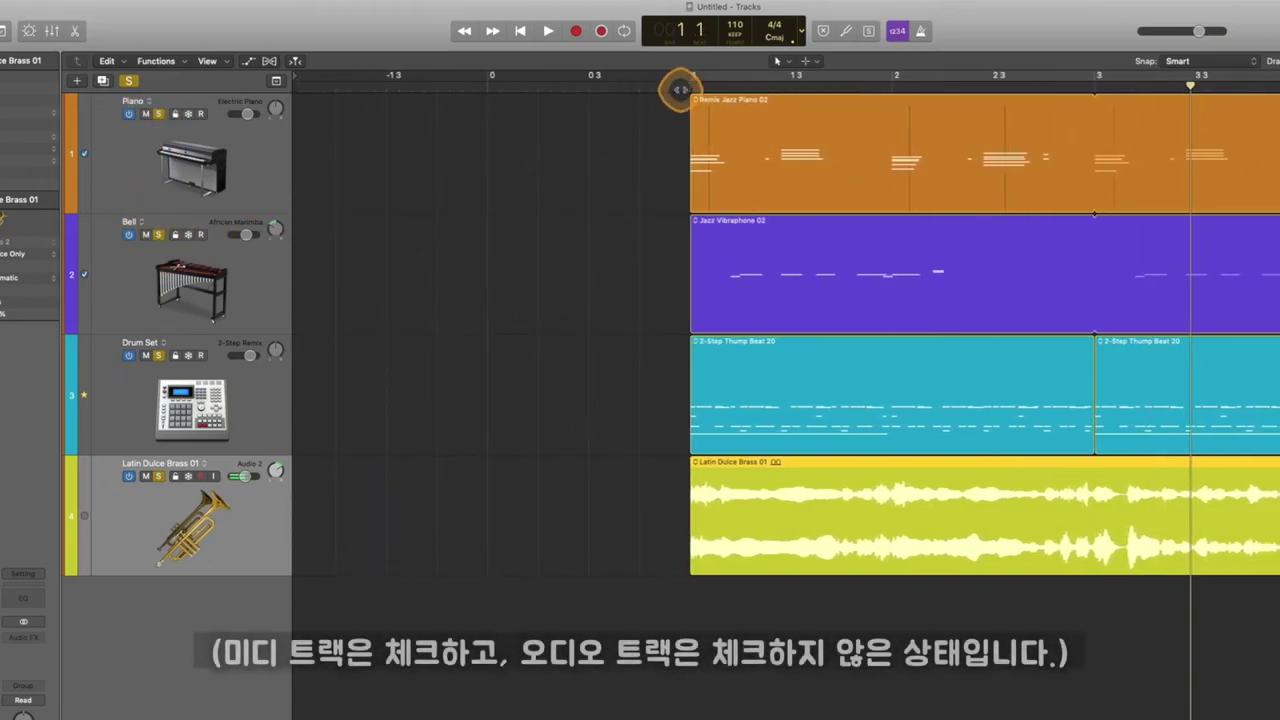
key("space")
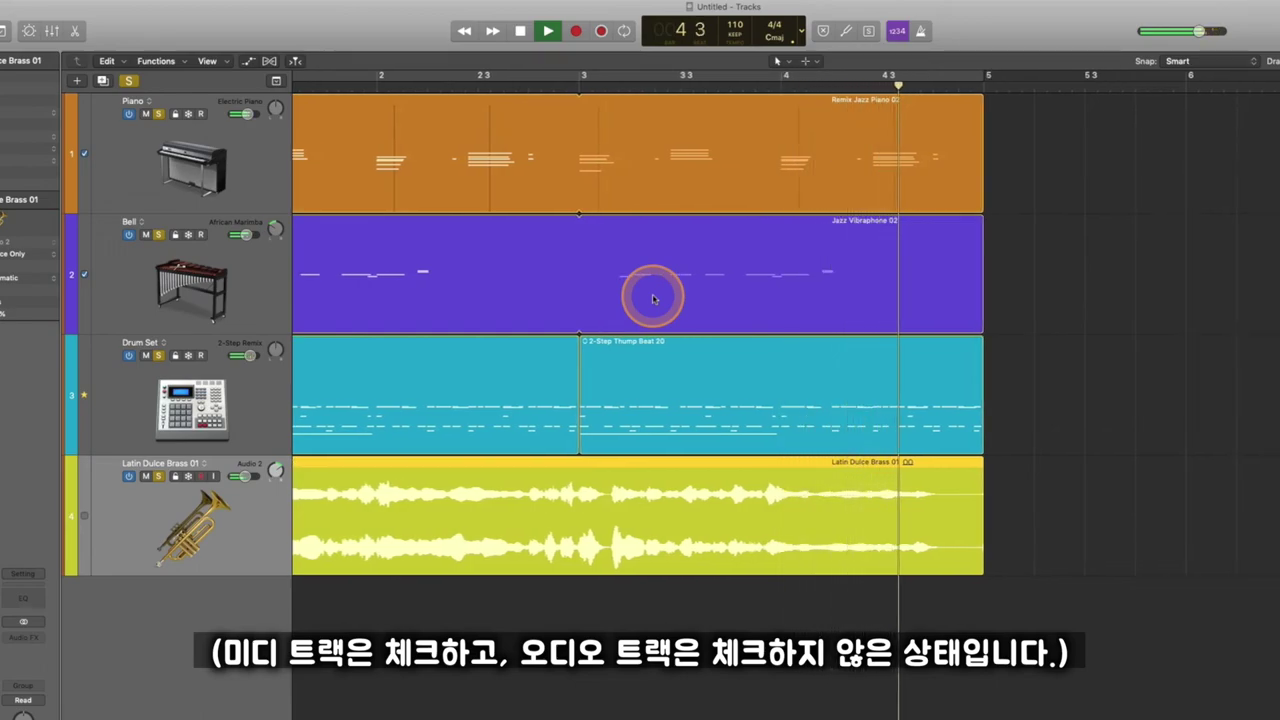
key("space")
left_click(627, 304)
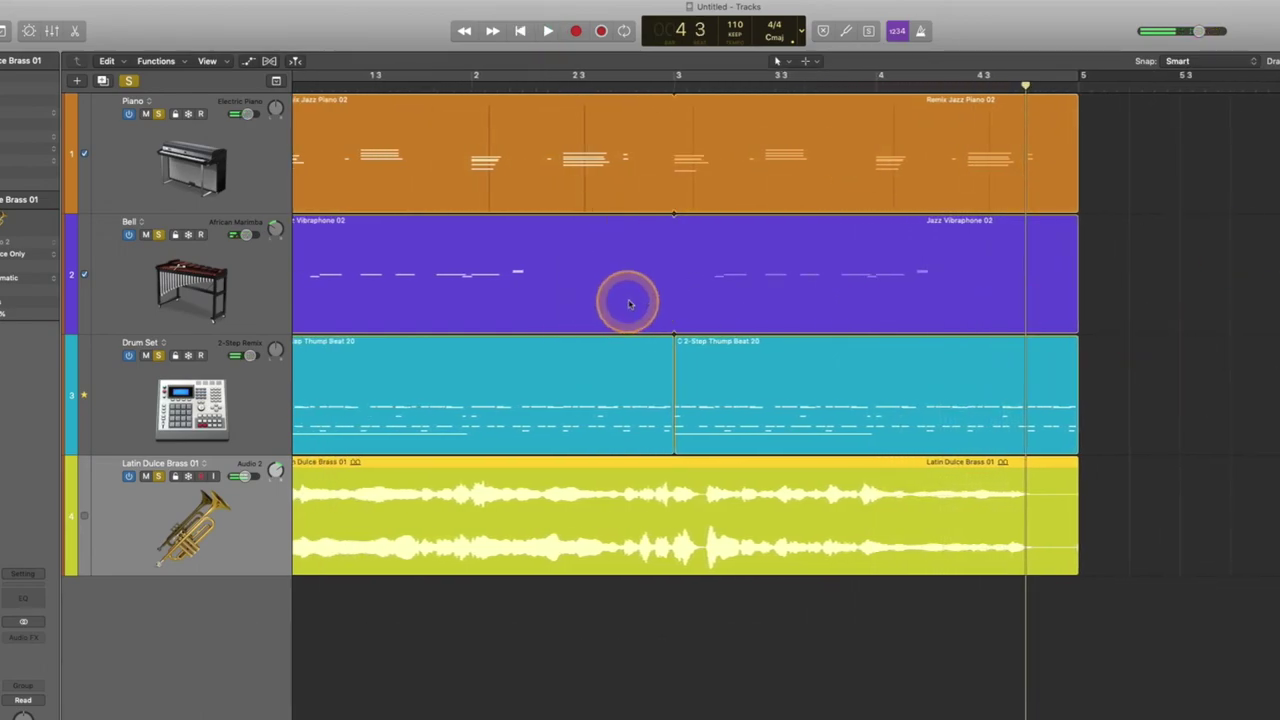
left_click_drag(880, 655, 908, 653)
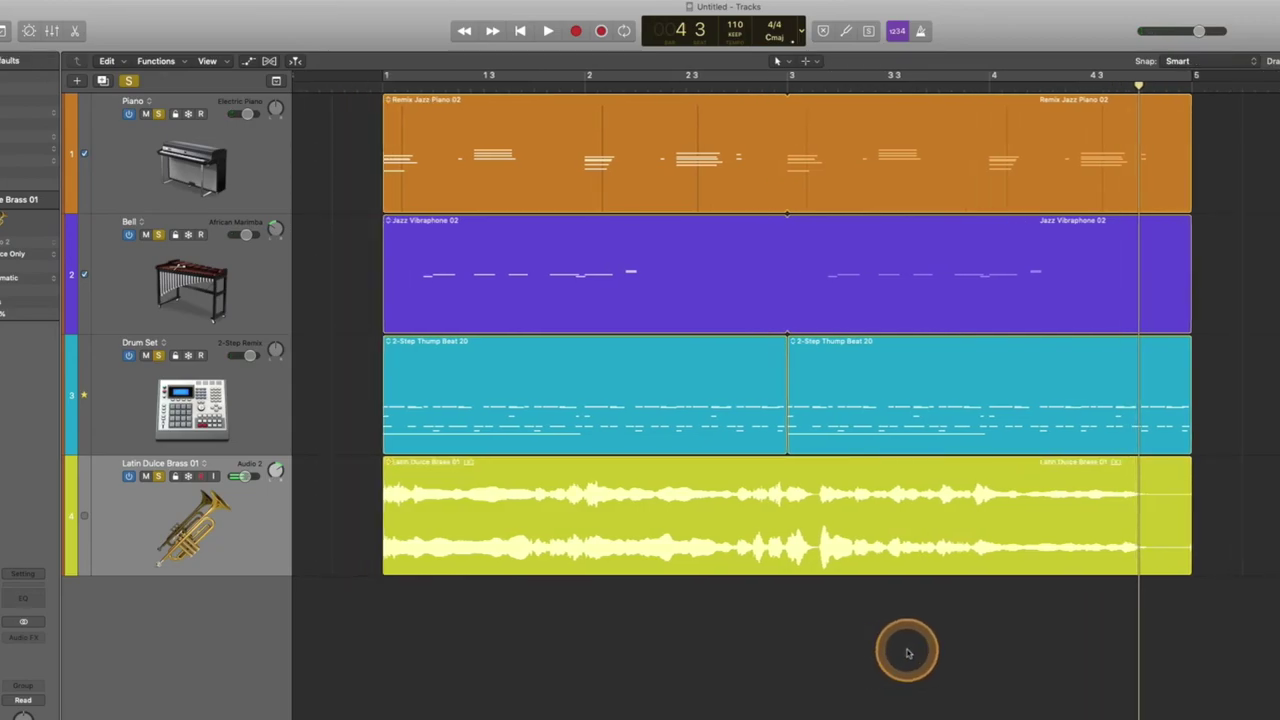
left_click_drag(908, 653, 1279, 586)
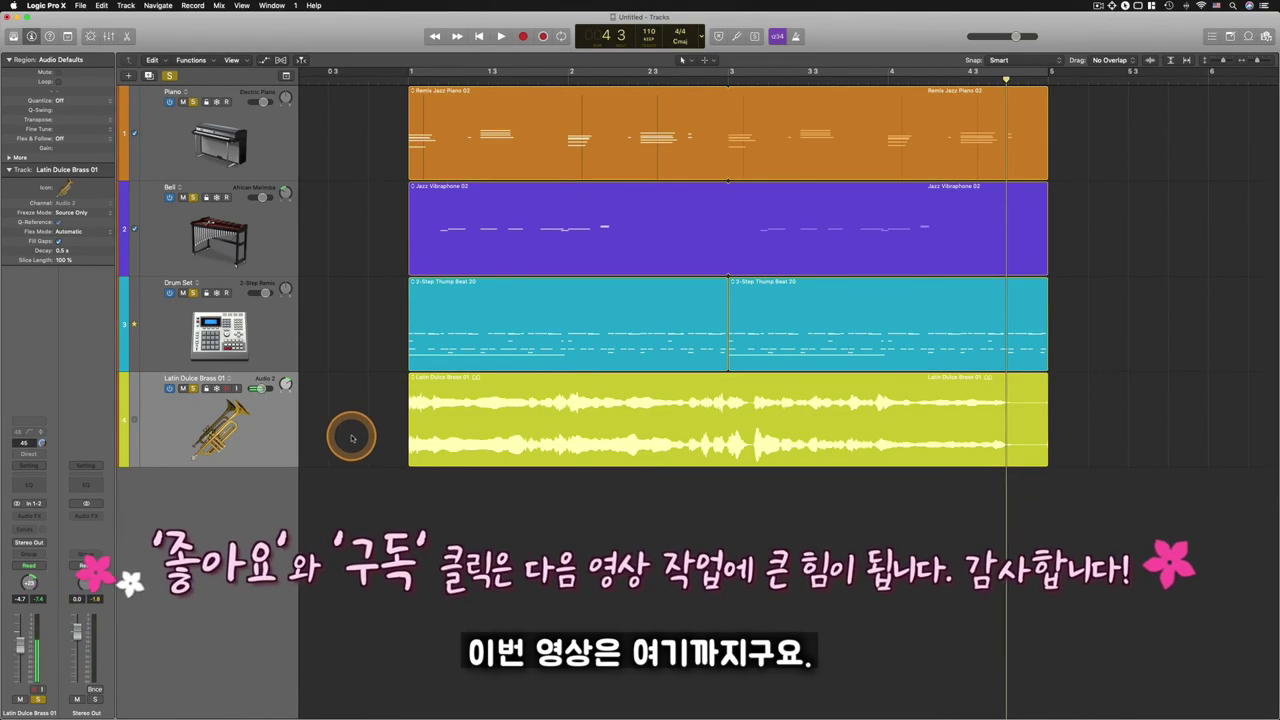
Step: Open the track header configuration options for the Latin Dulce Brass 01 track
right_click(285, 424)
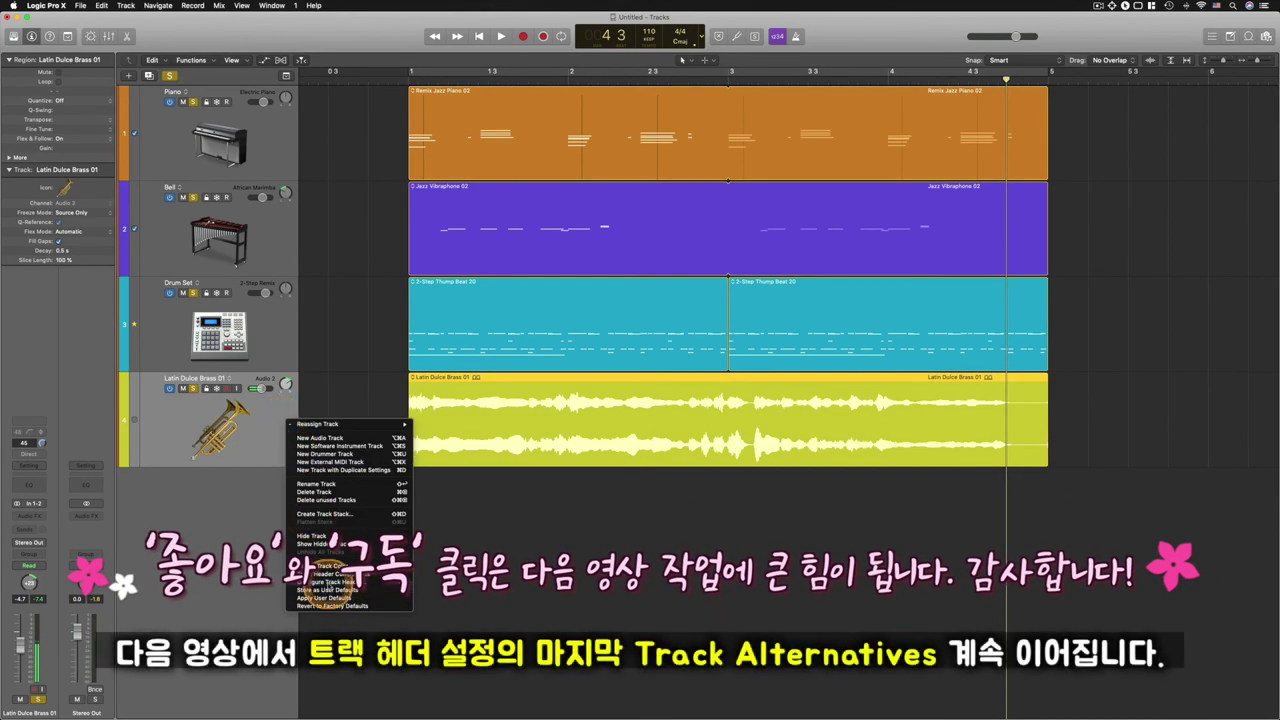
left_click(330, 582)
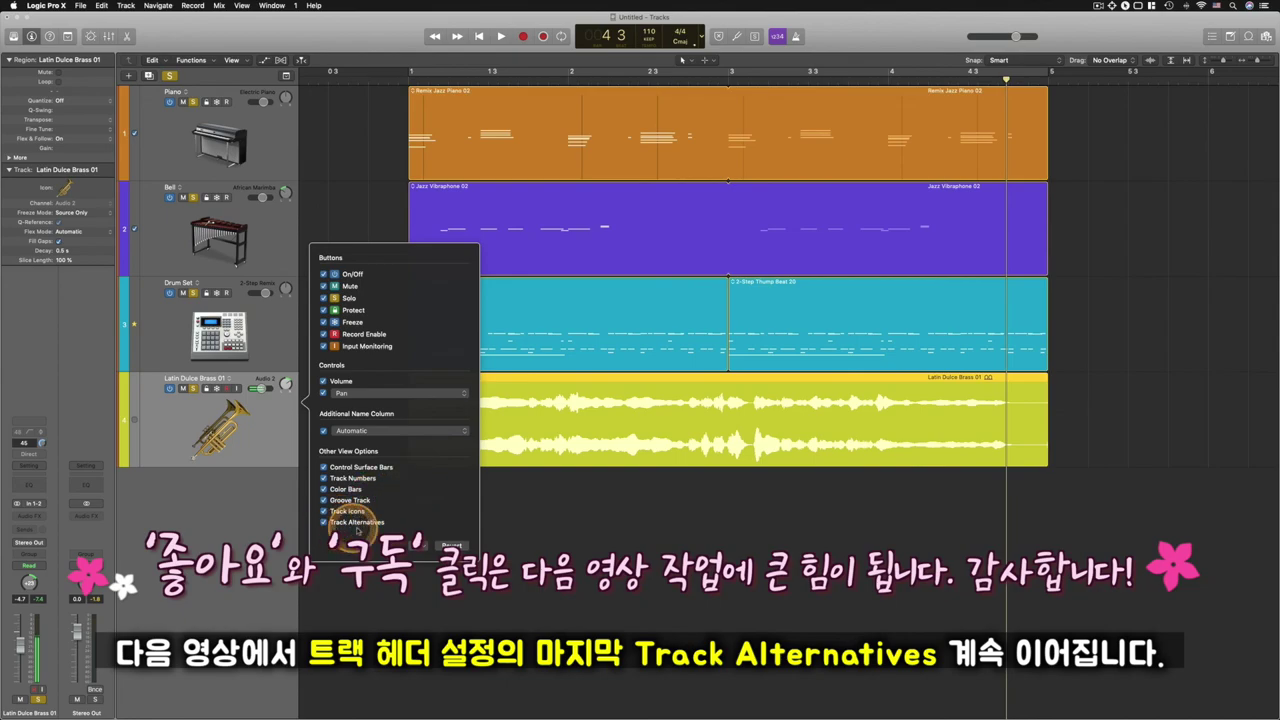